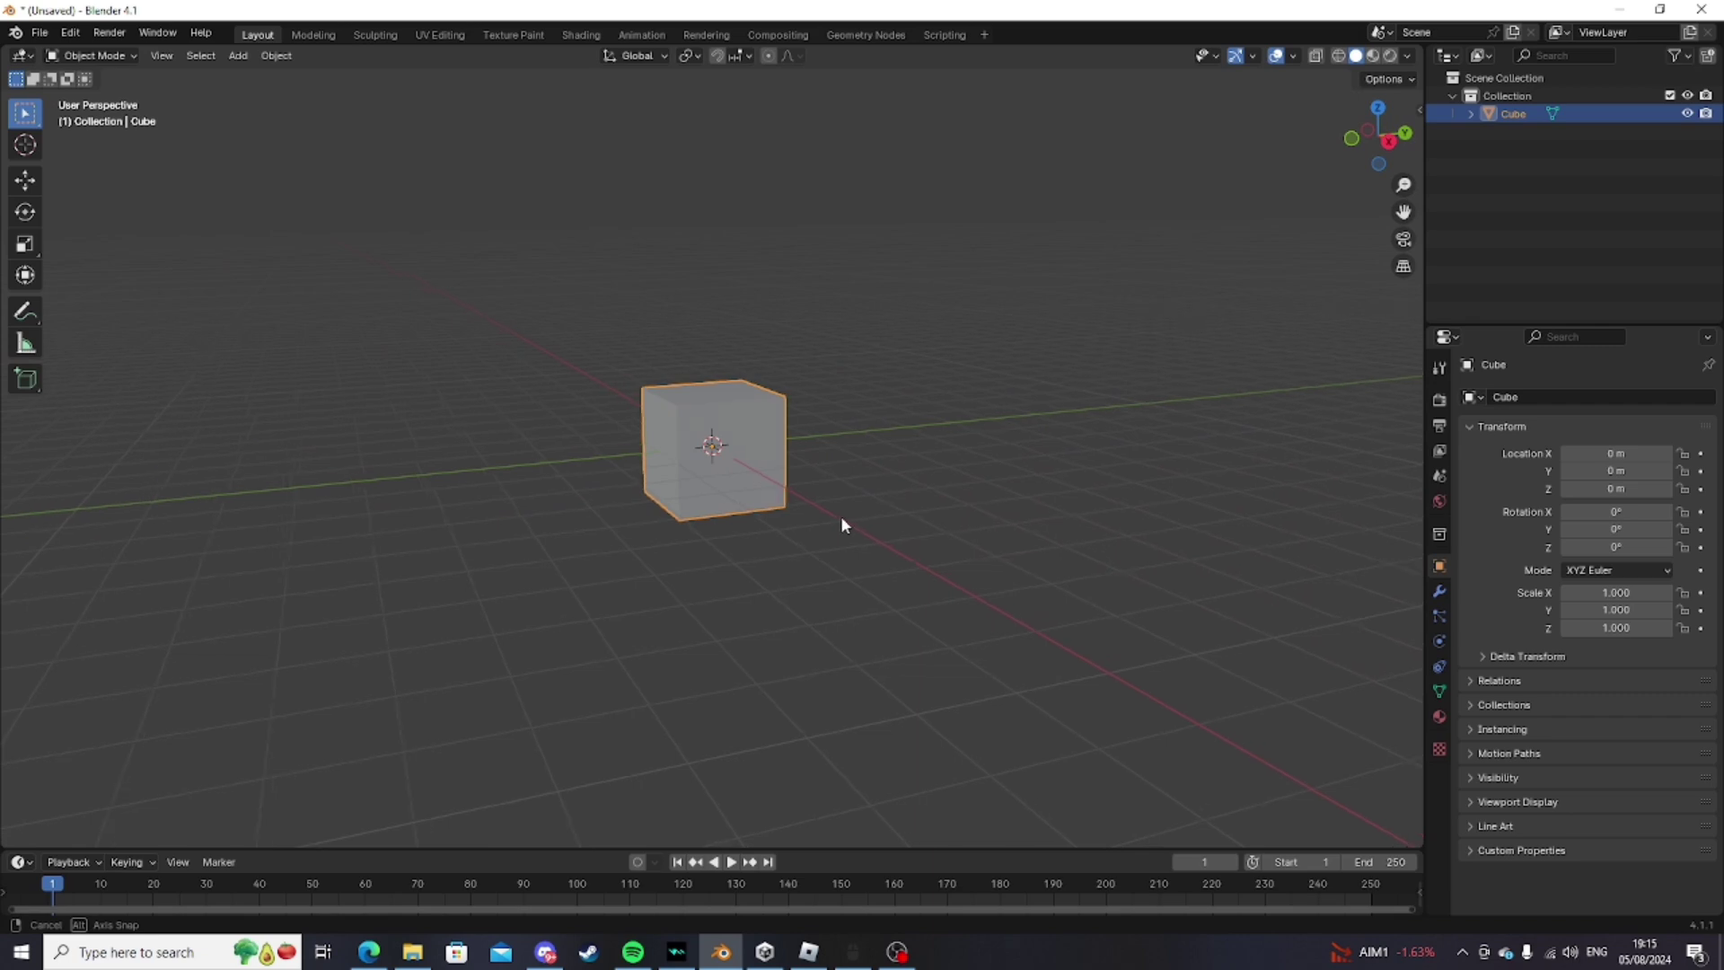
pyautogui.moveTo(842, 525); pyautogui.dragTo(631, 338, button='middle')
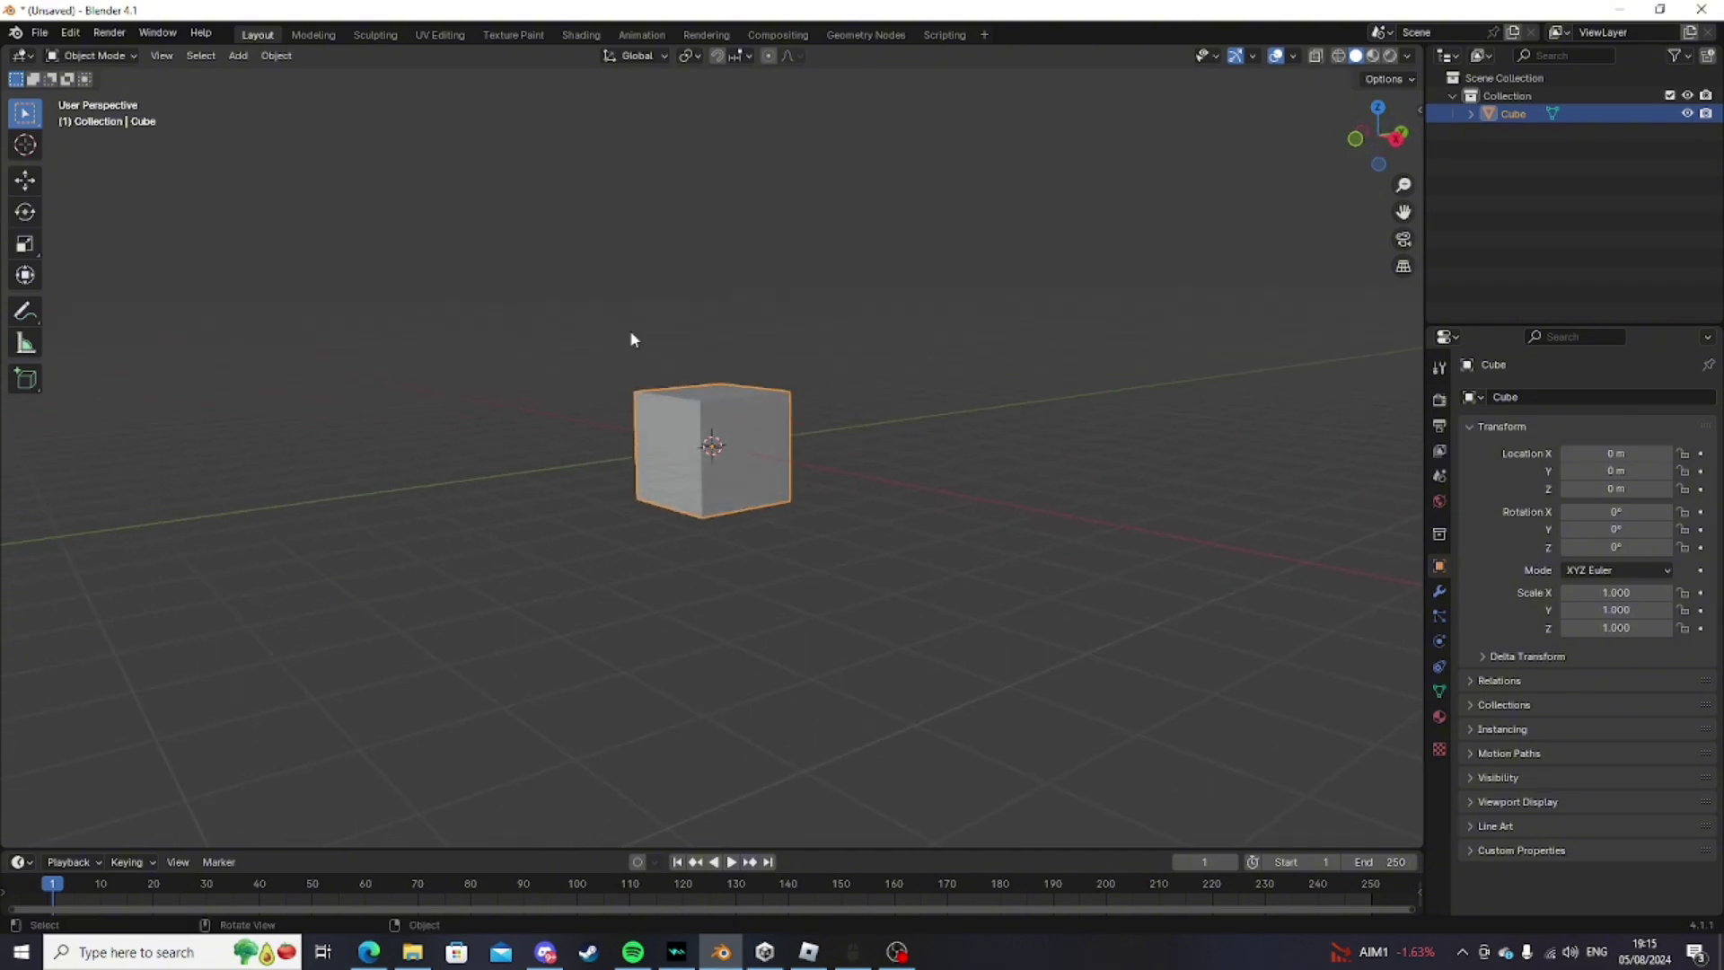
pyautogui.moveTo(812, 308); pyautogui.dragTo(852, 406, button='middle')
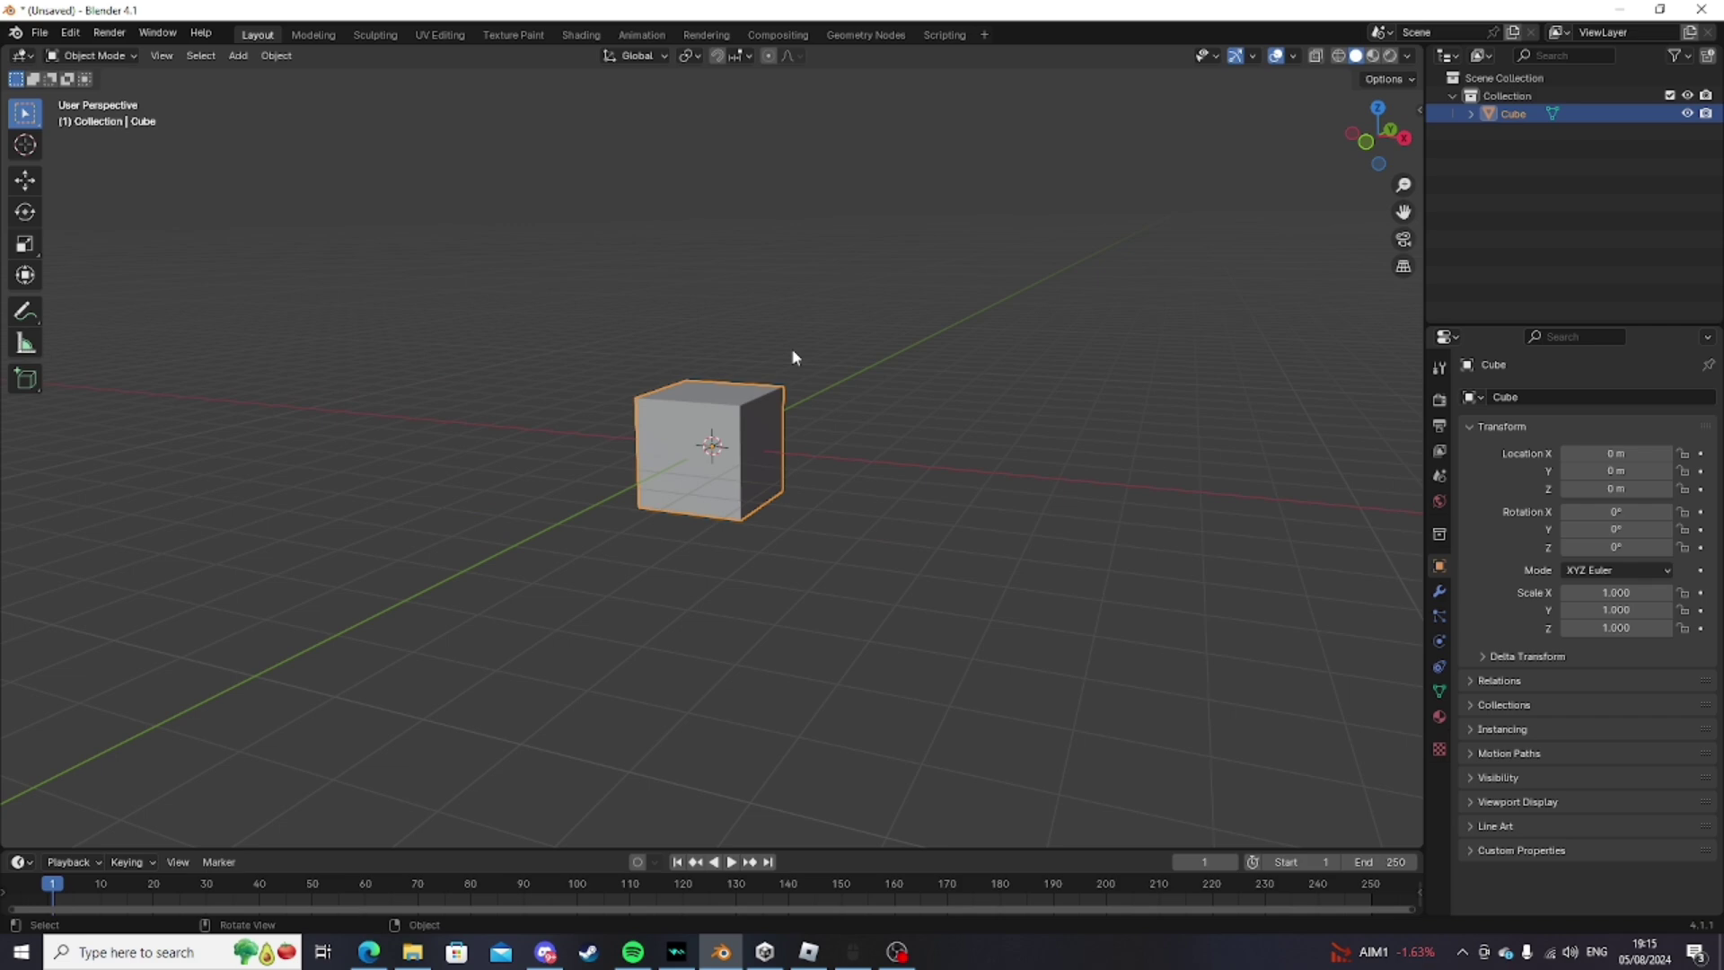
pyautogui.moveTo(794, 357); pyautogui.dragTo(932, 360, button='middle')
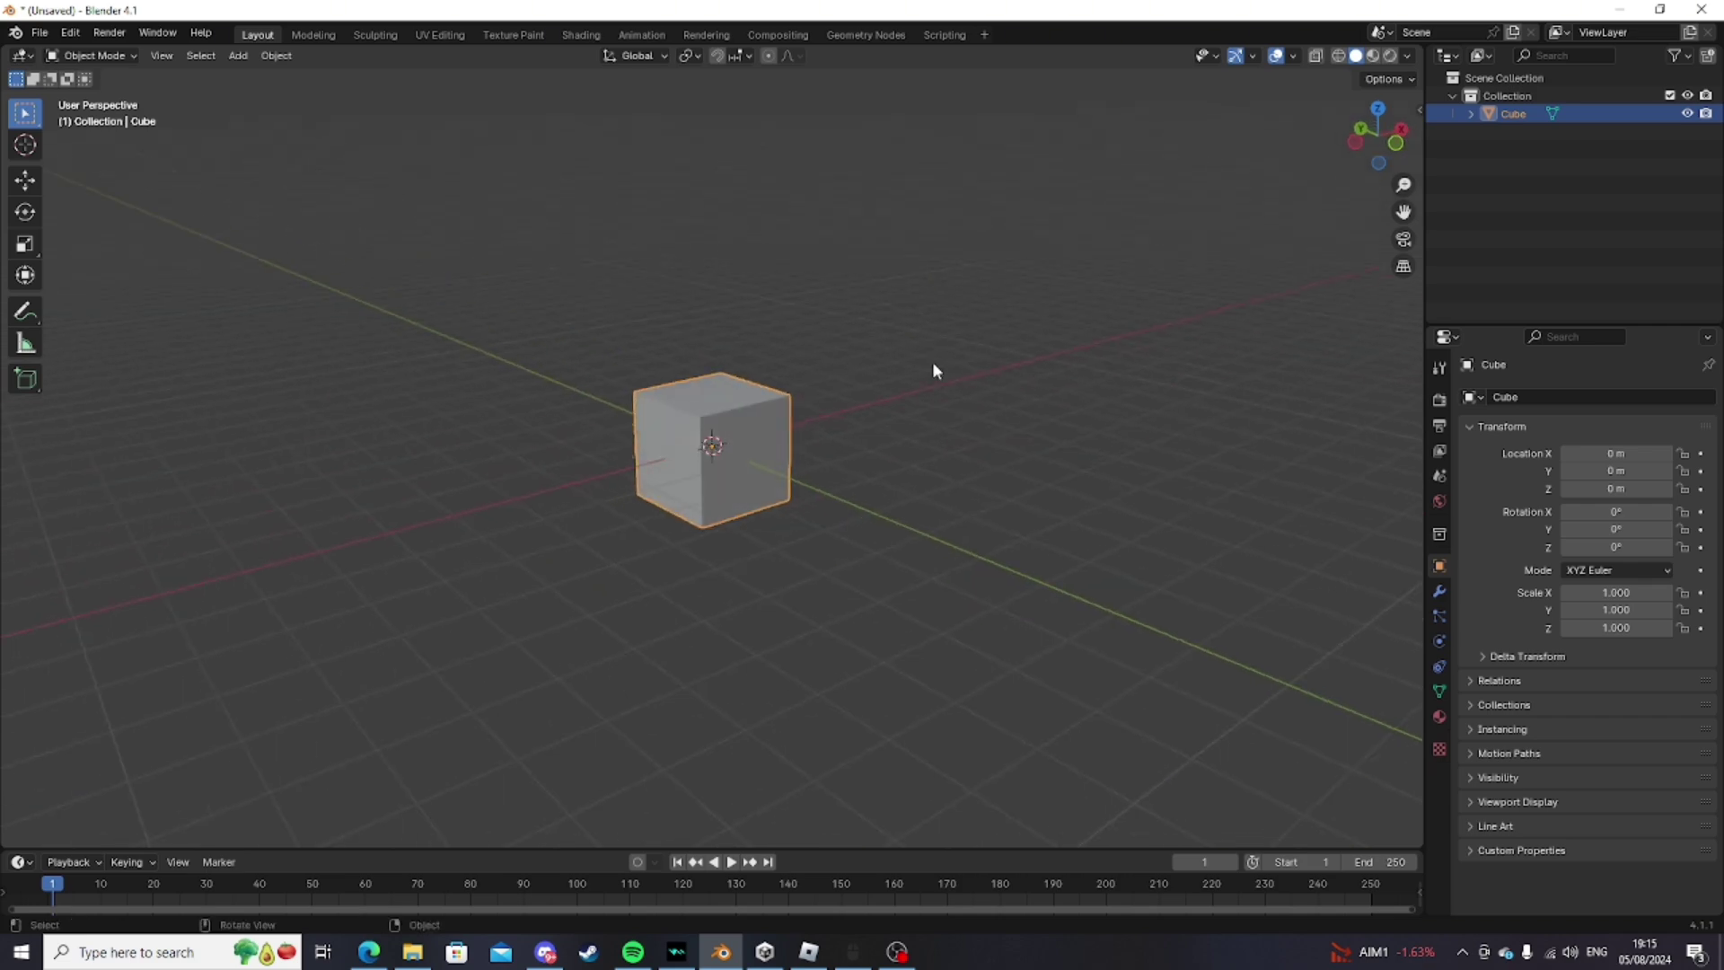
pyautogui.moveTo(613, 310); pyautogui.dragTo(520, 307, button='middle')
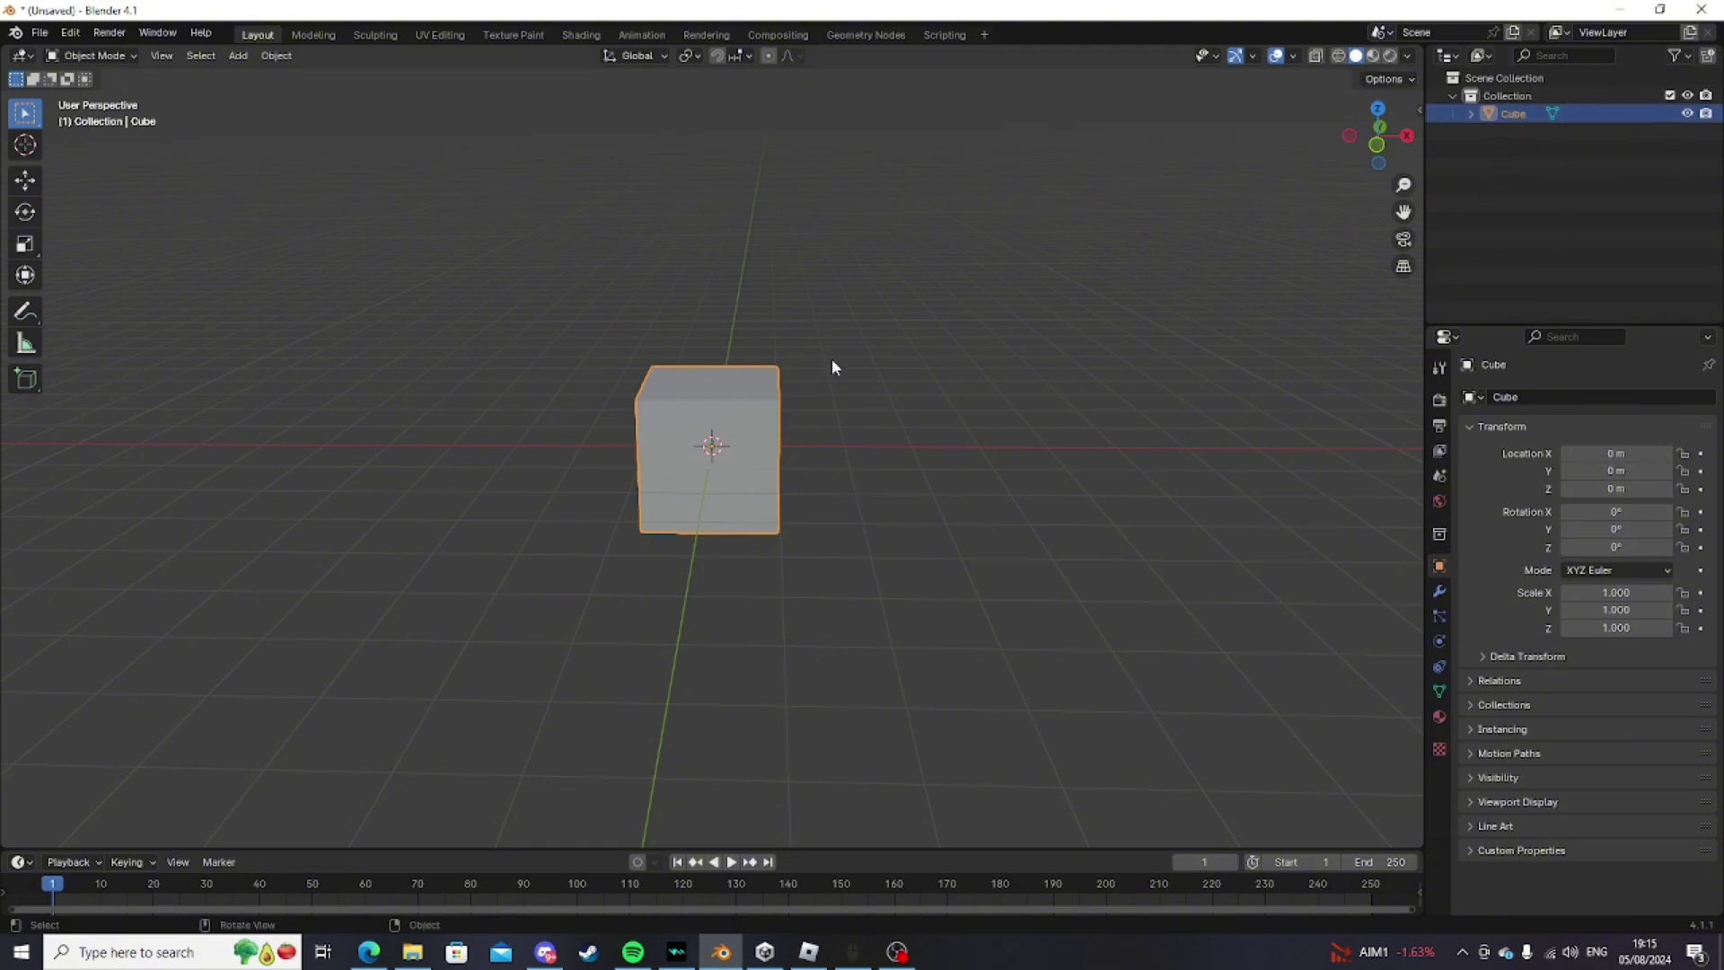
pyautogui.moveTo(832, 366); pyautogui.dragTo(769, 389, button='middle')
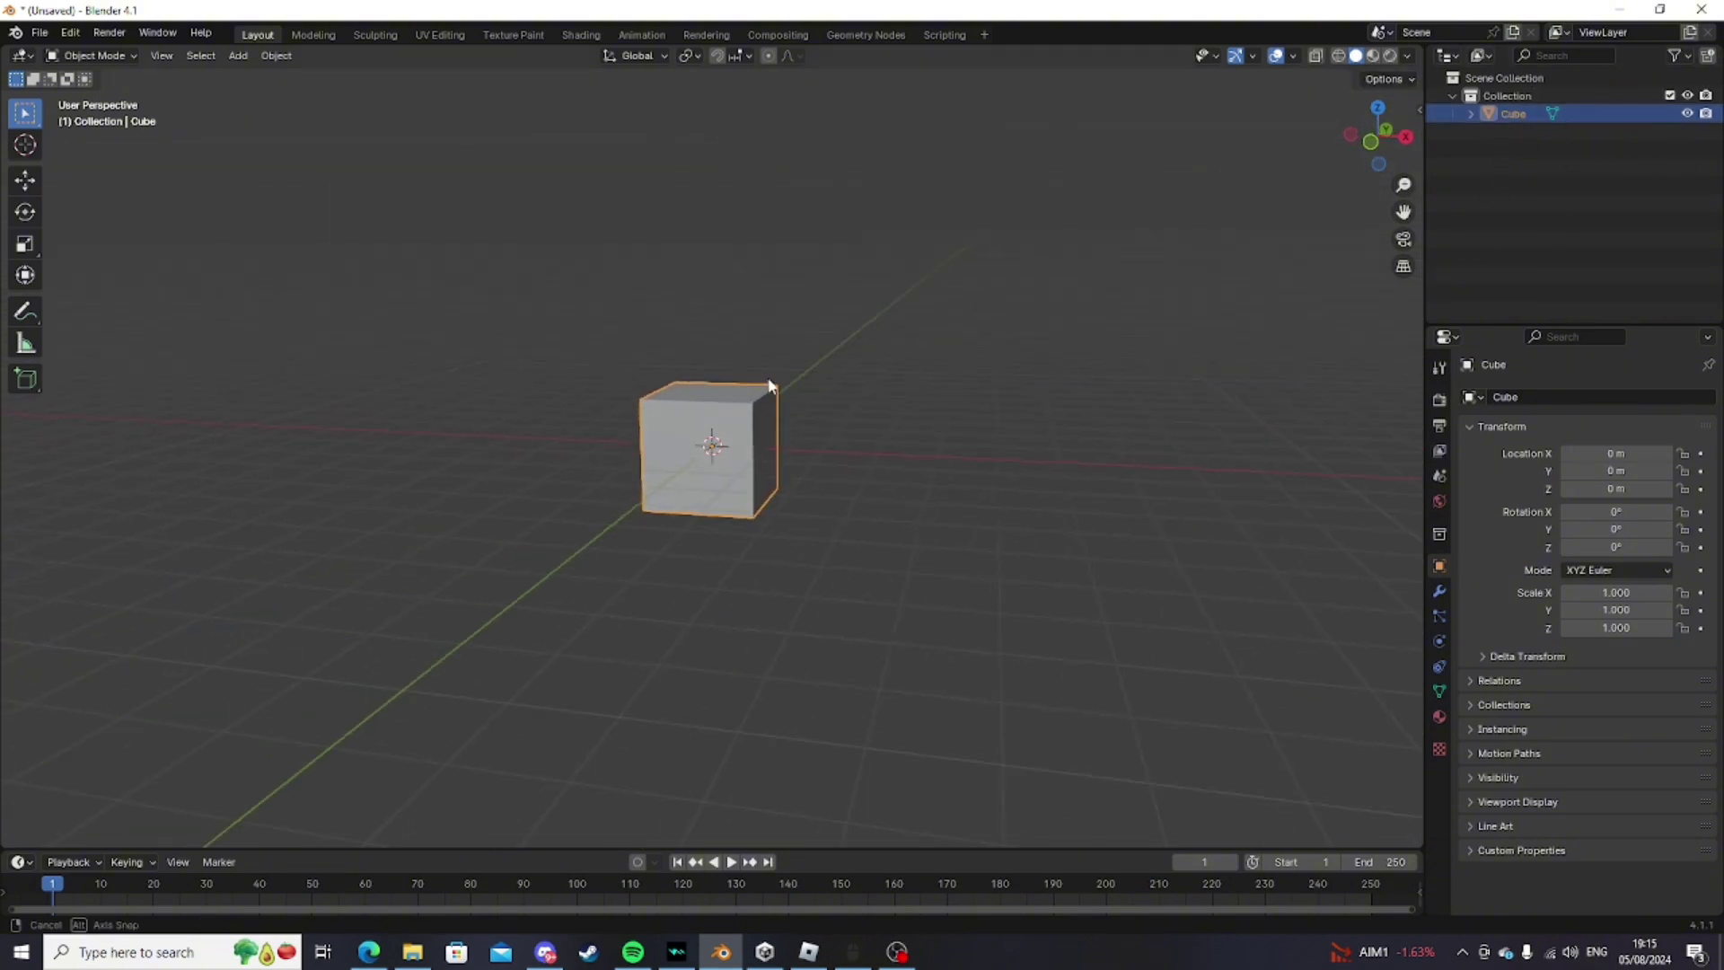
pyautogui.click(110, 54)
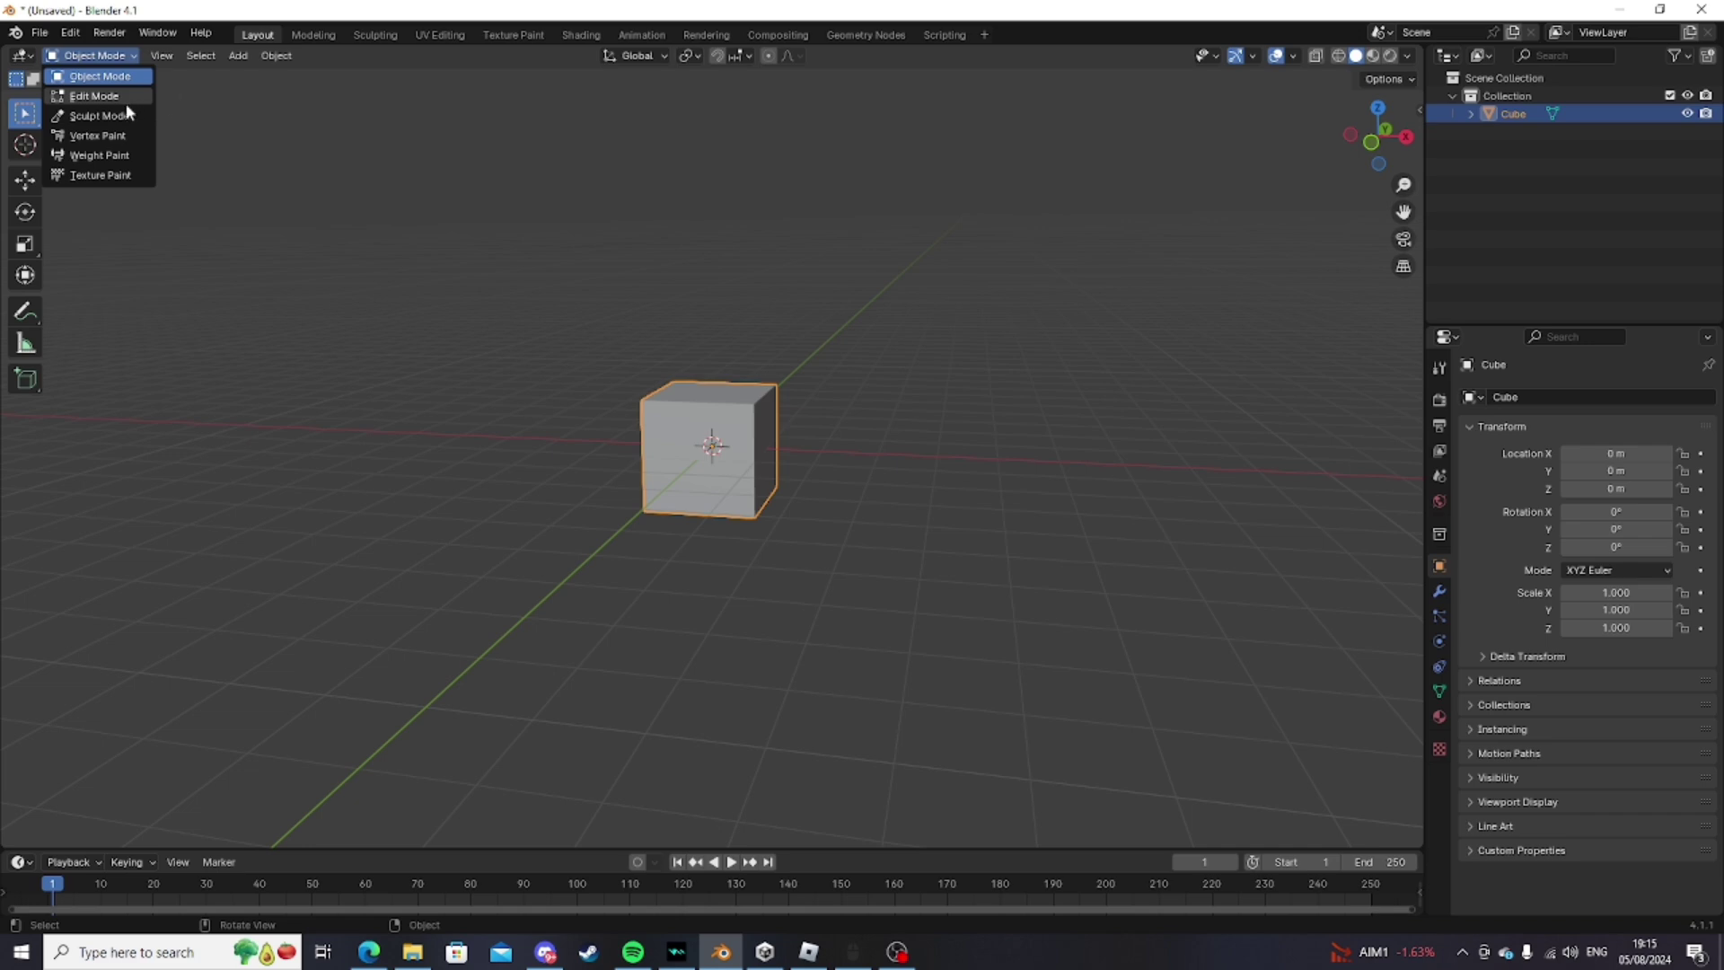
pyautogui.click(922, 264)
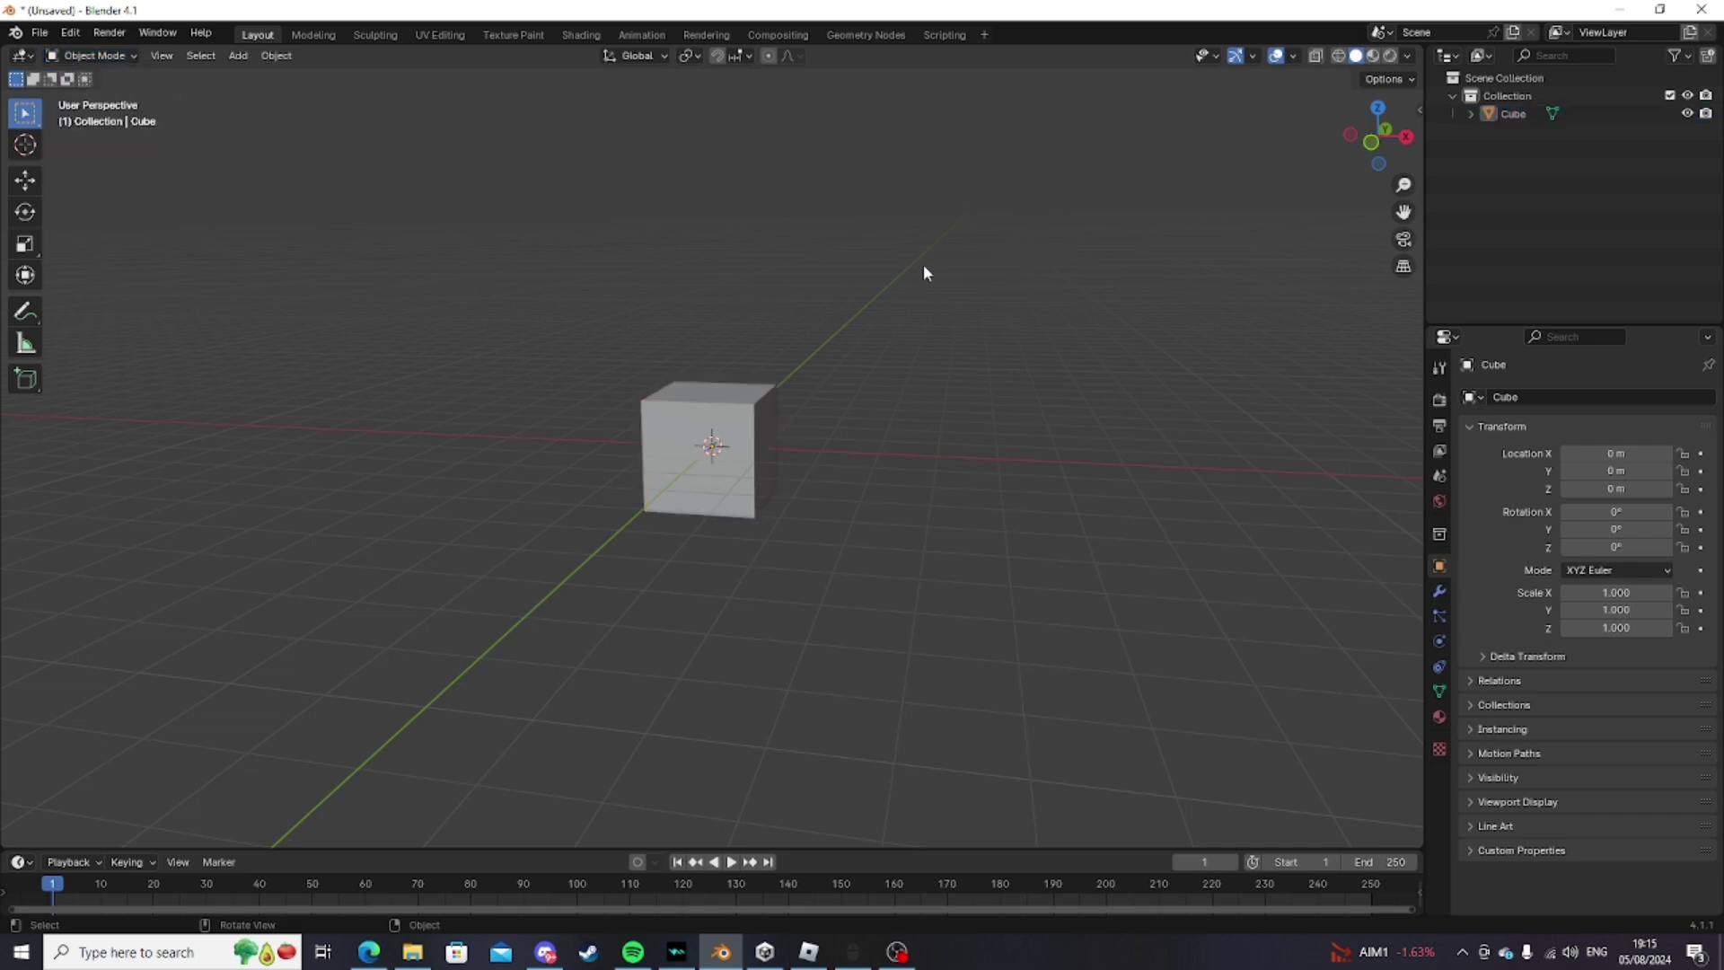
# Add a level 3 subdivision to the cube to round it into a sphere
pyautogui.hotkey('ctrl', '1')
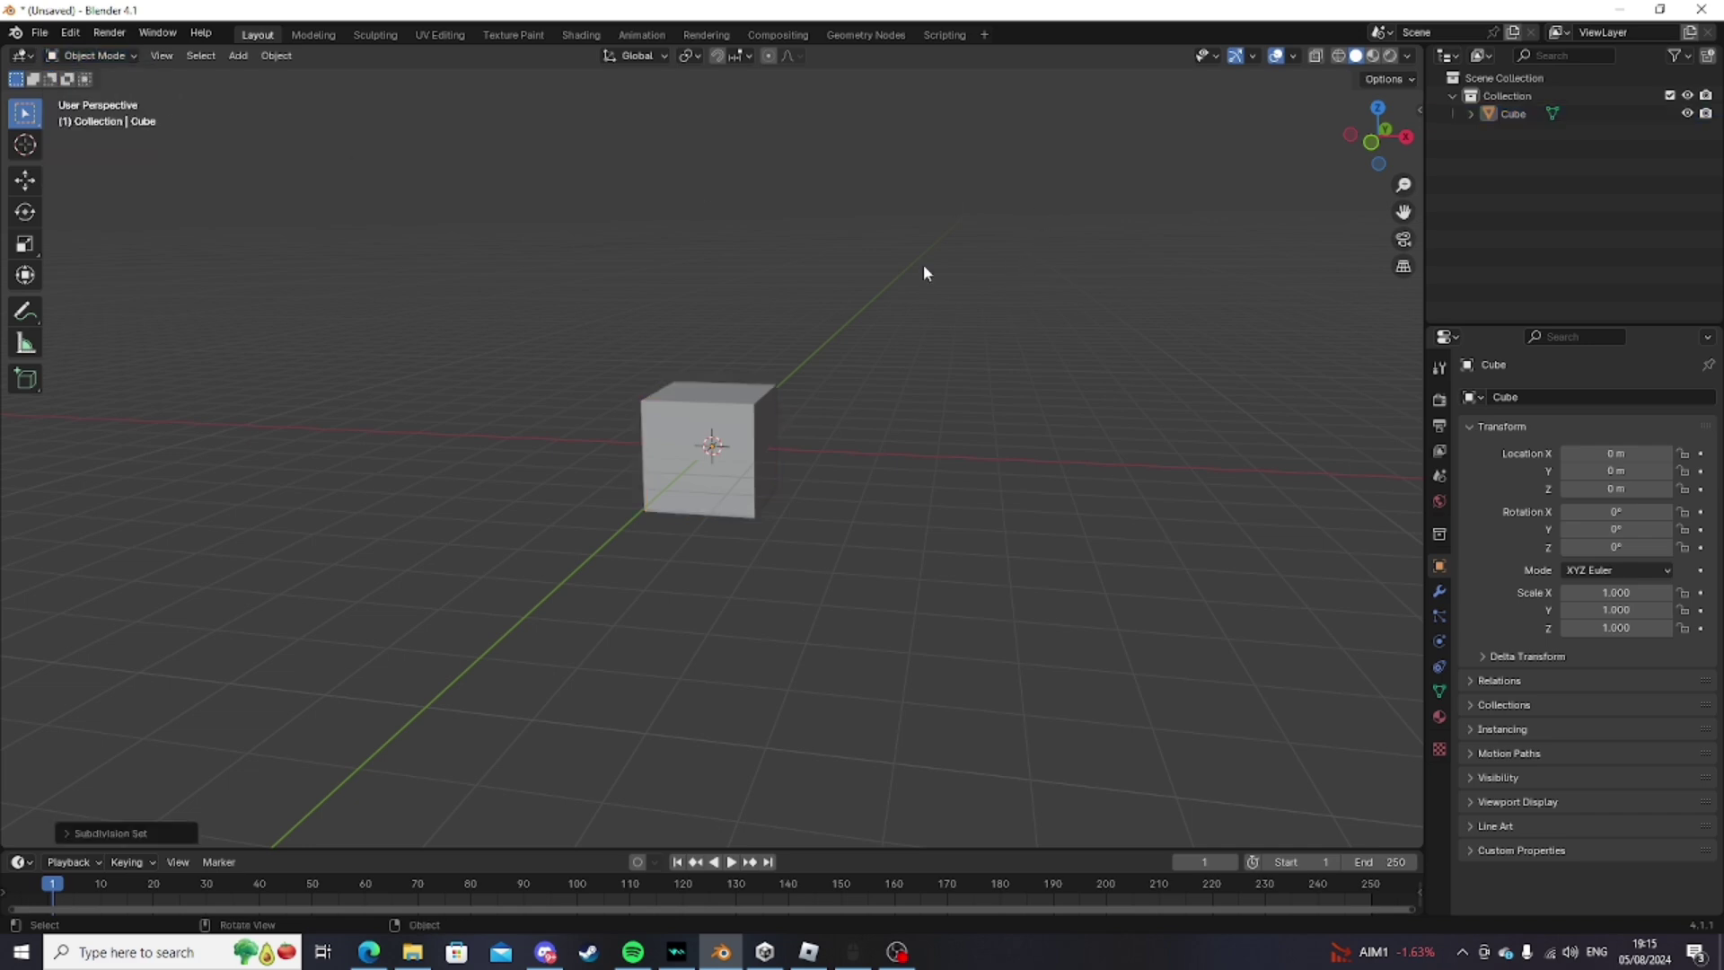
pyautogui.click(768, 433)
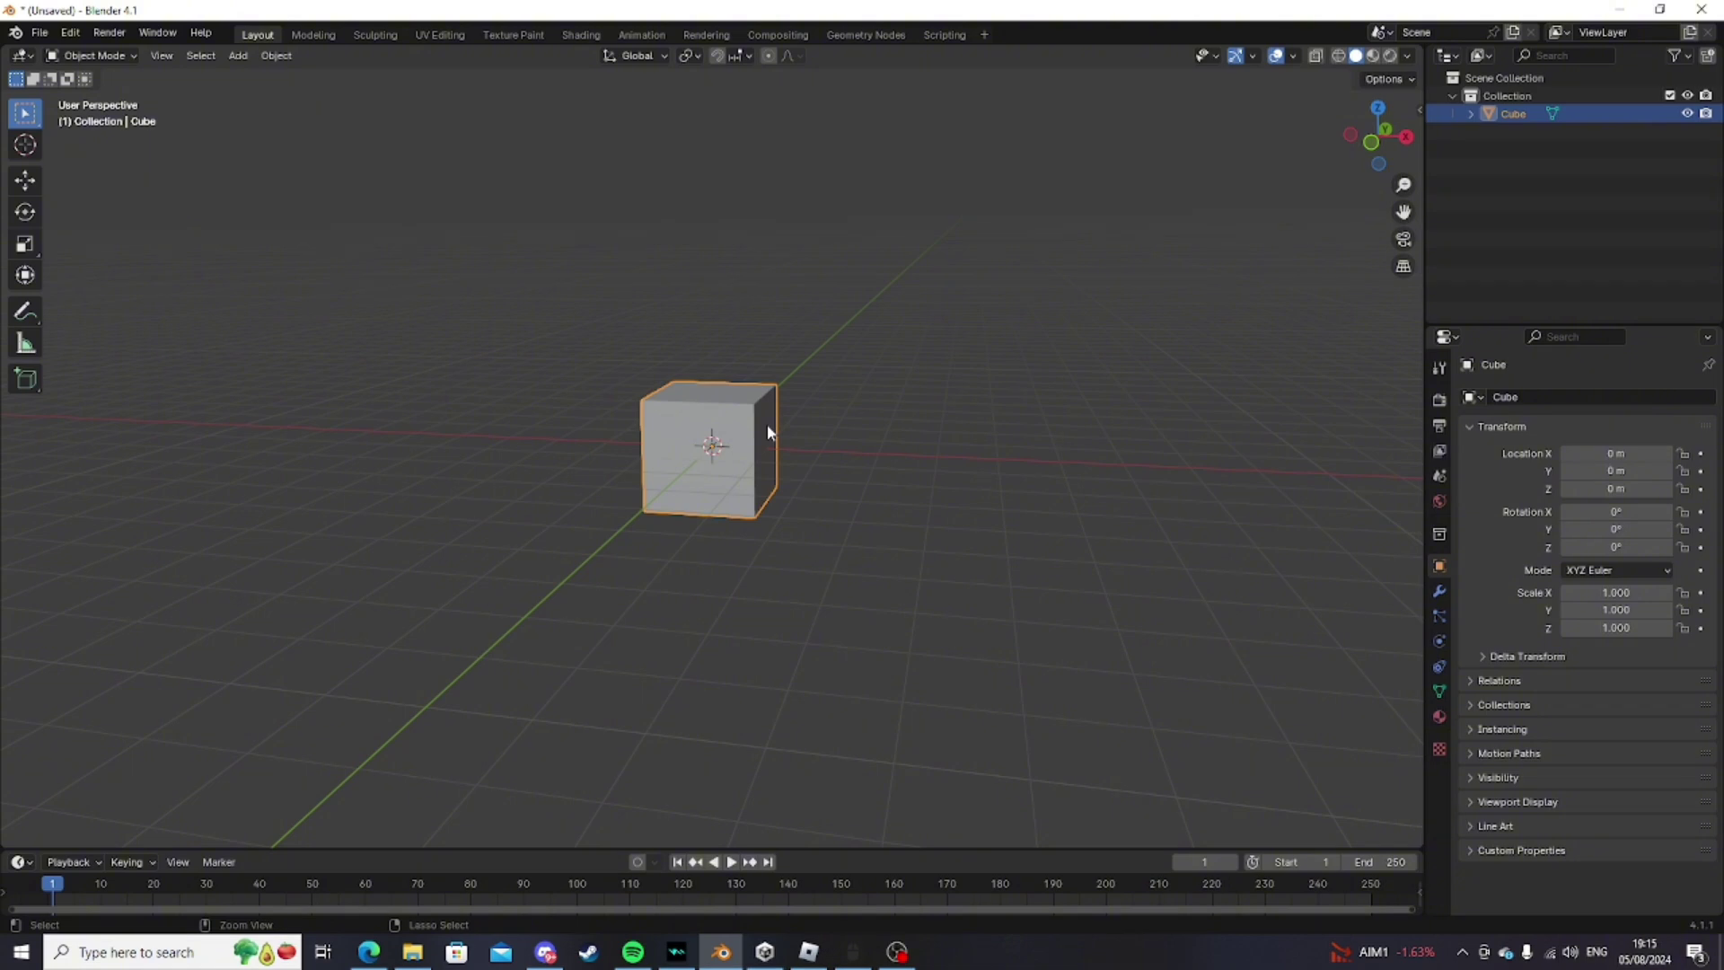
pyautogui.hotkey('ctrl', '3')
pyautogui.click(1013, 402)
pyautogui.moveTo(1012, 402)
pyautogui.mouseDown(button='middle')
pyautogui.moveTo(1059, 393)
pyautogui.moveTo(1045, 396)
pyautogui.mouseUp(button='middle')
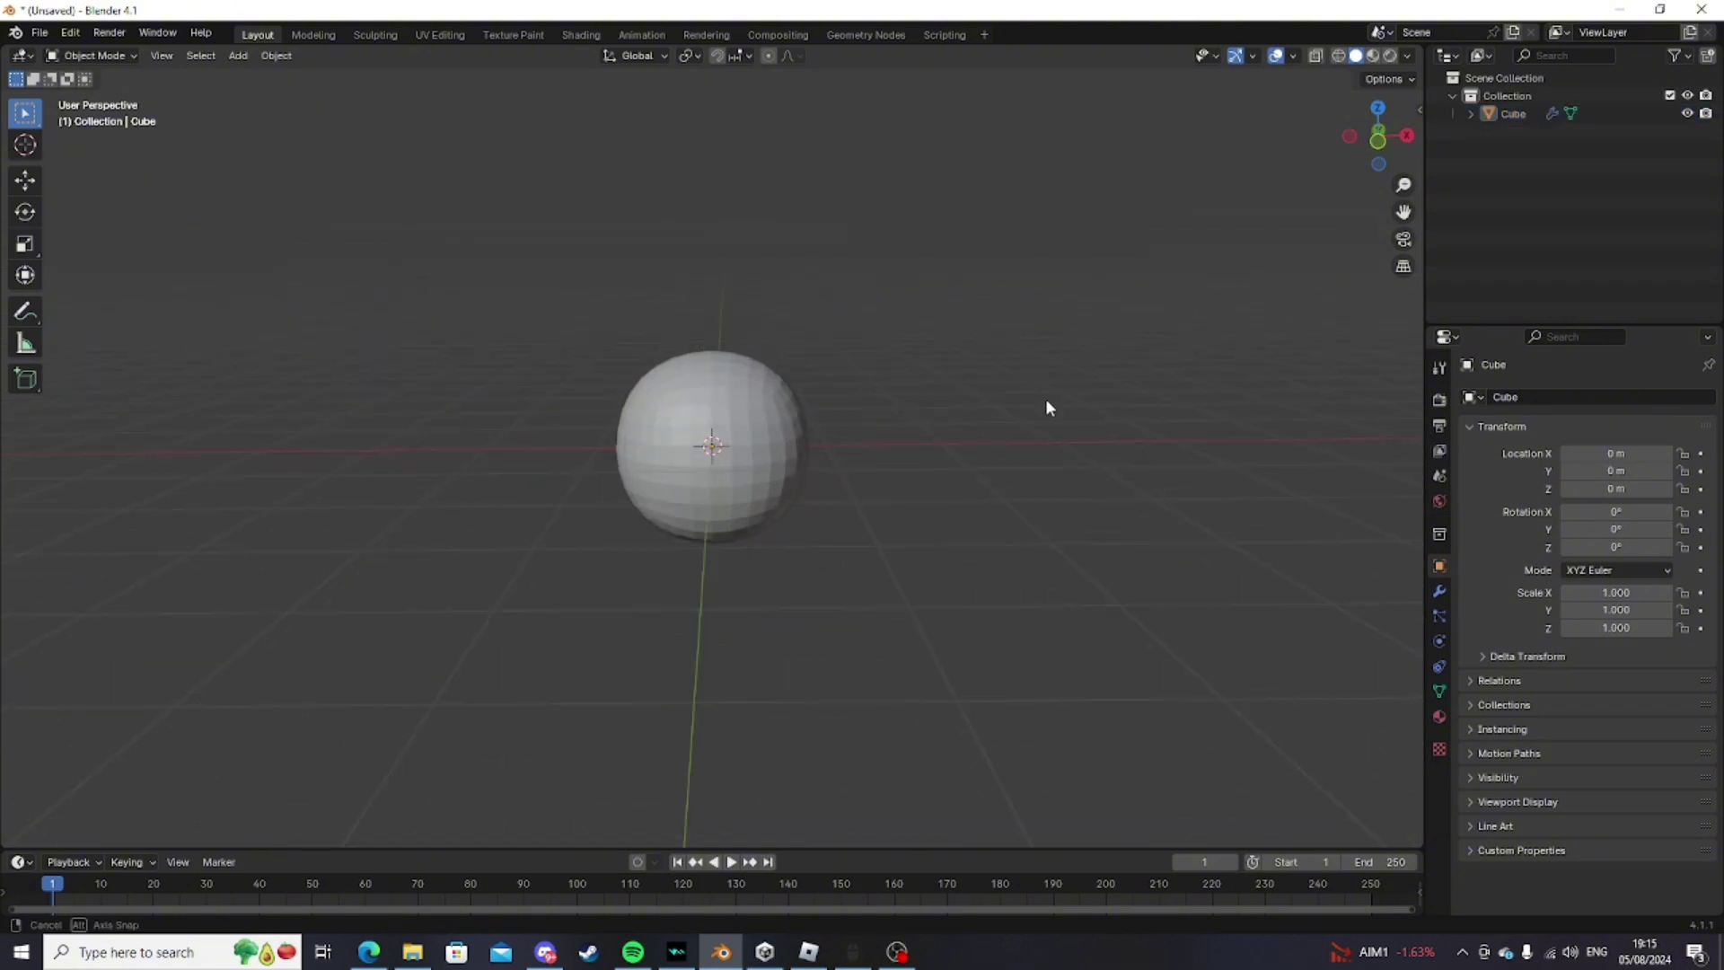
pyautogui.scroll(2, 1045, 404)
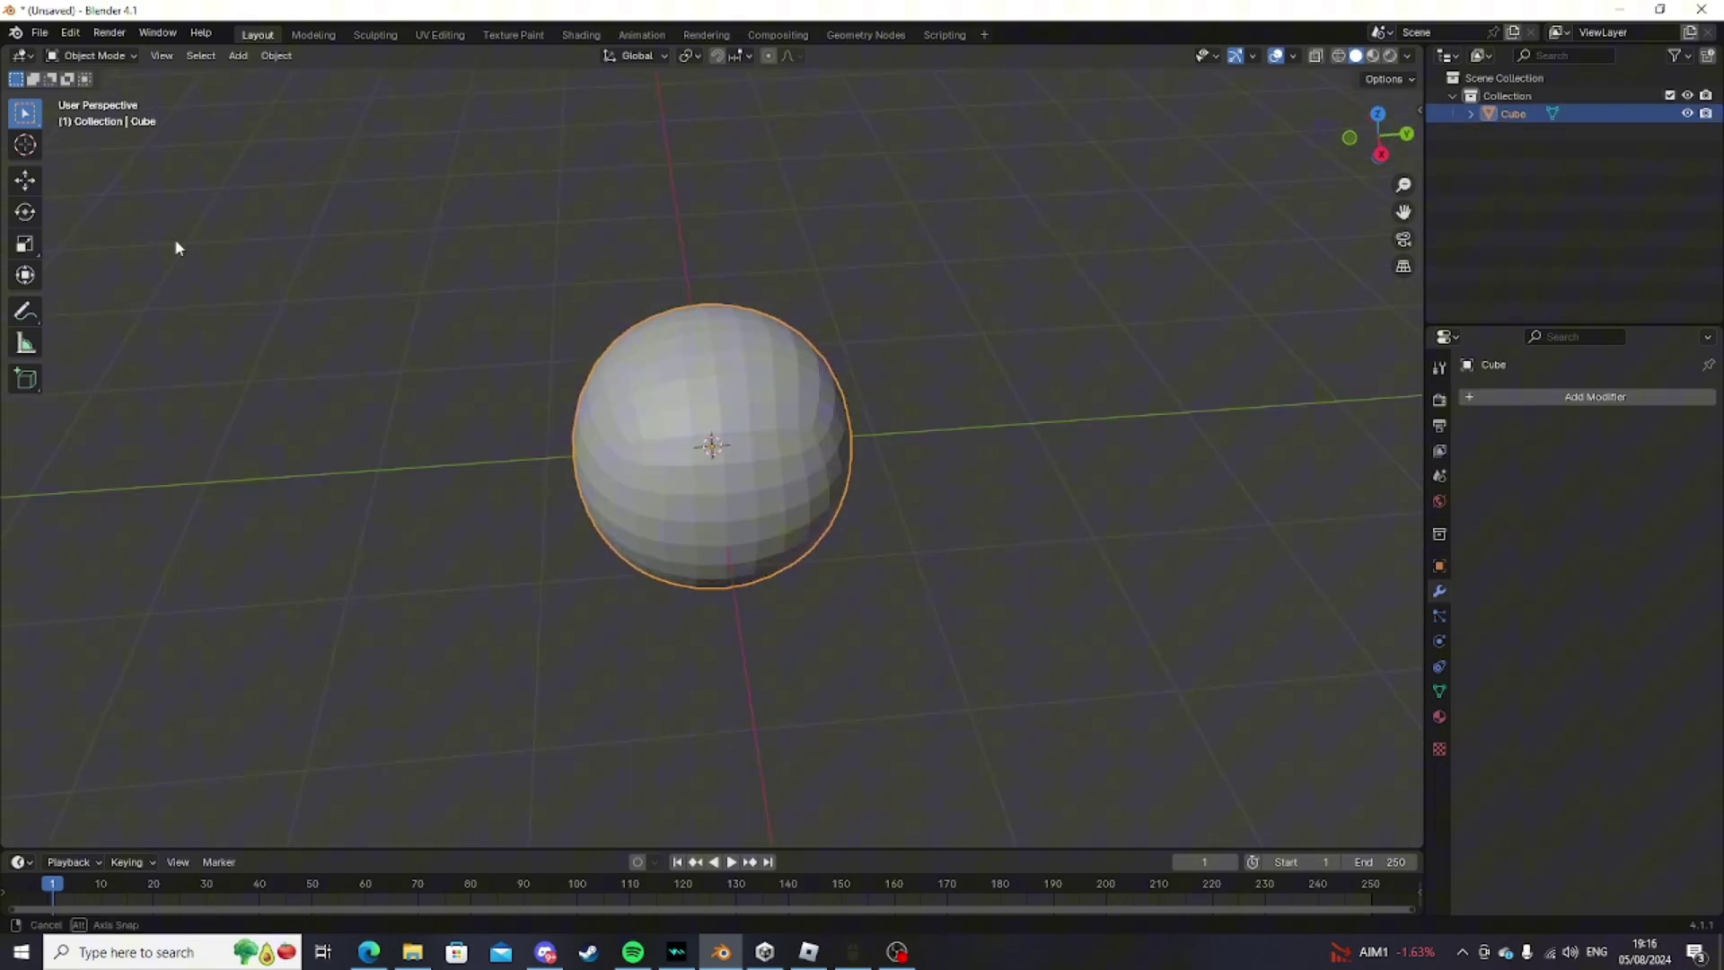
# Switch the sphere to Sculpt Mode and choose the Elastic Deform brush
pyautogui.moveTo(174, 238); pyautogui.dragTo(693, 331, button='middle')
pyautogui.scroll(-4, 693, 331)
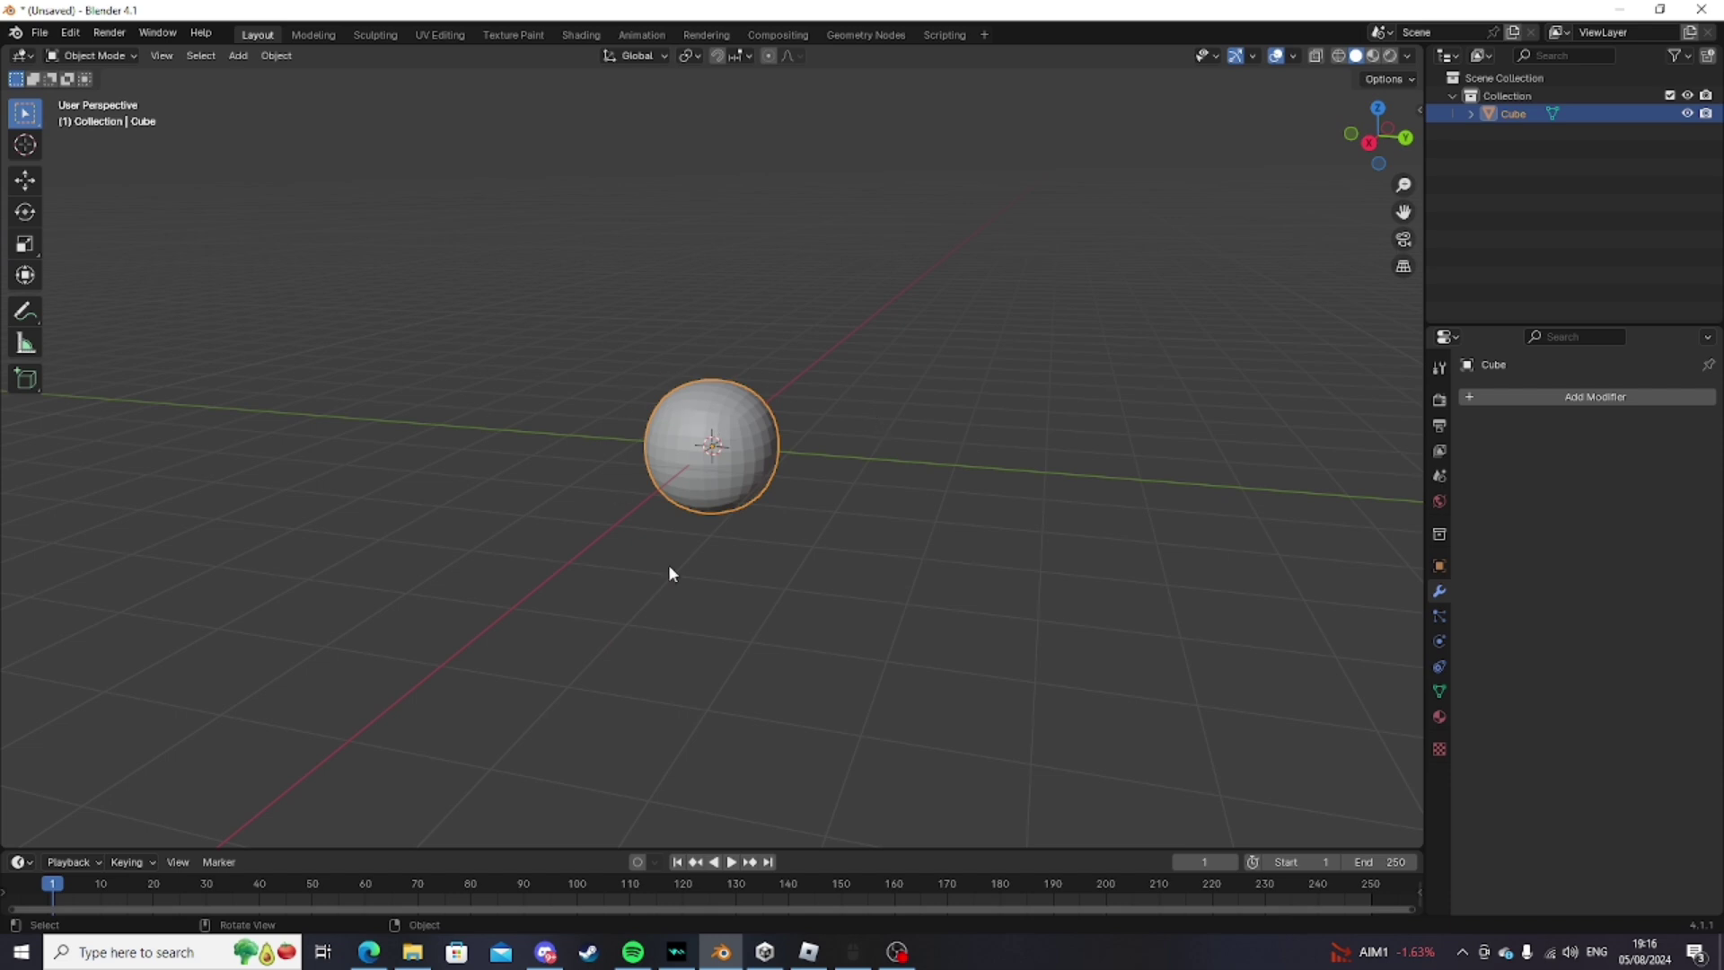
pyautogui.moveTo(727, 423); pyautogui.dragTo(841, 494, button='middle')
pyautogui.scroll(3, 755, 527)
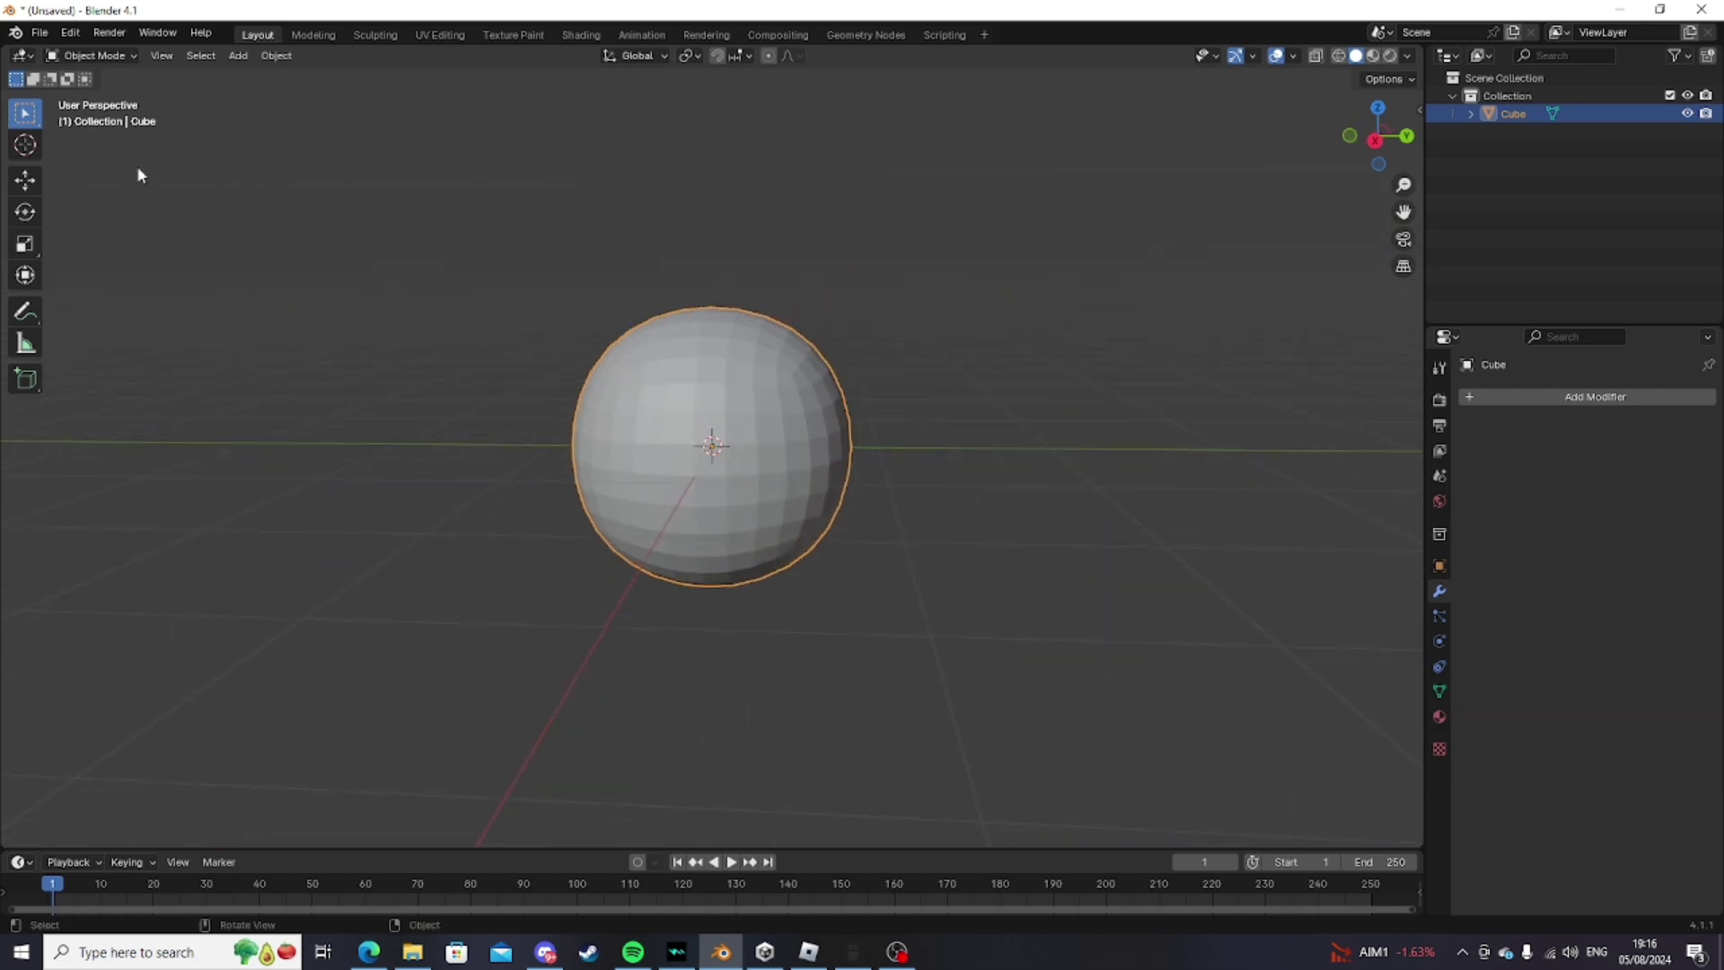
pyautogui.click(95, 56)
pyautogui.click(90, 111)
pyautogui.moveTo(487, 273); pyautogui.dragTo(616, 365, button='middle')
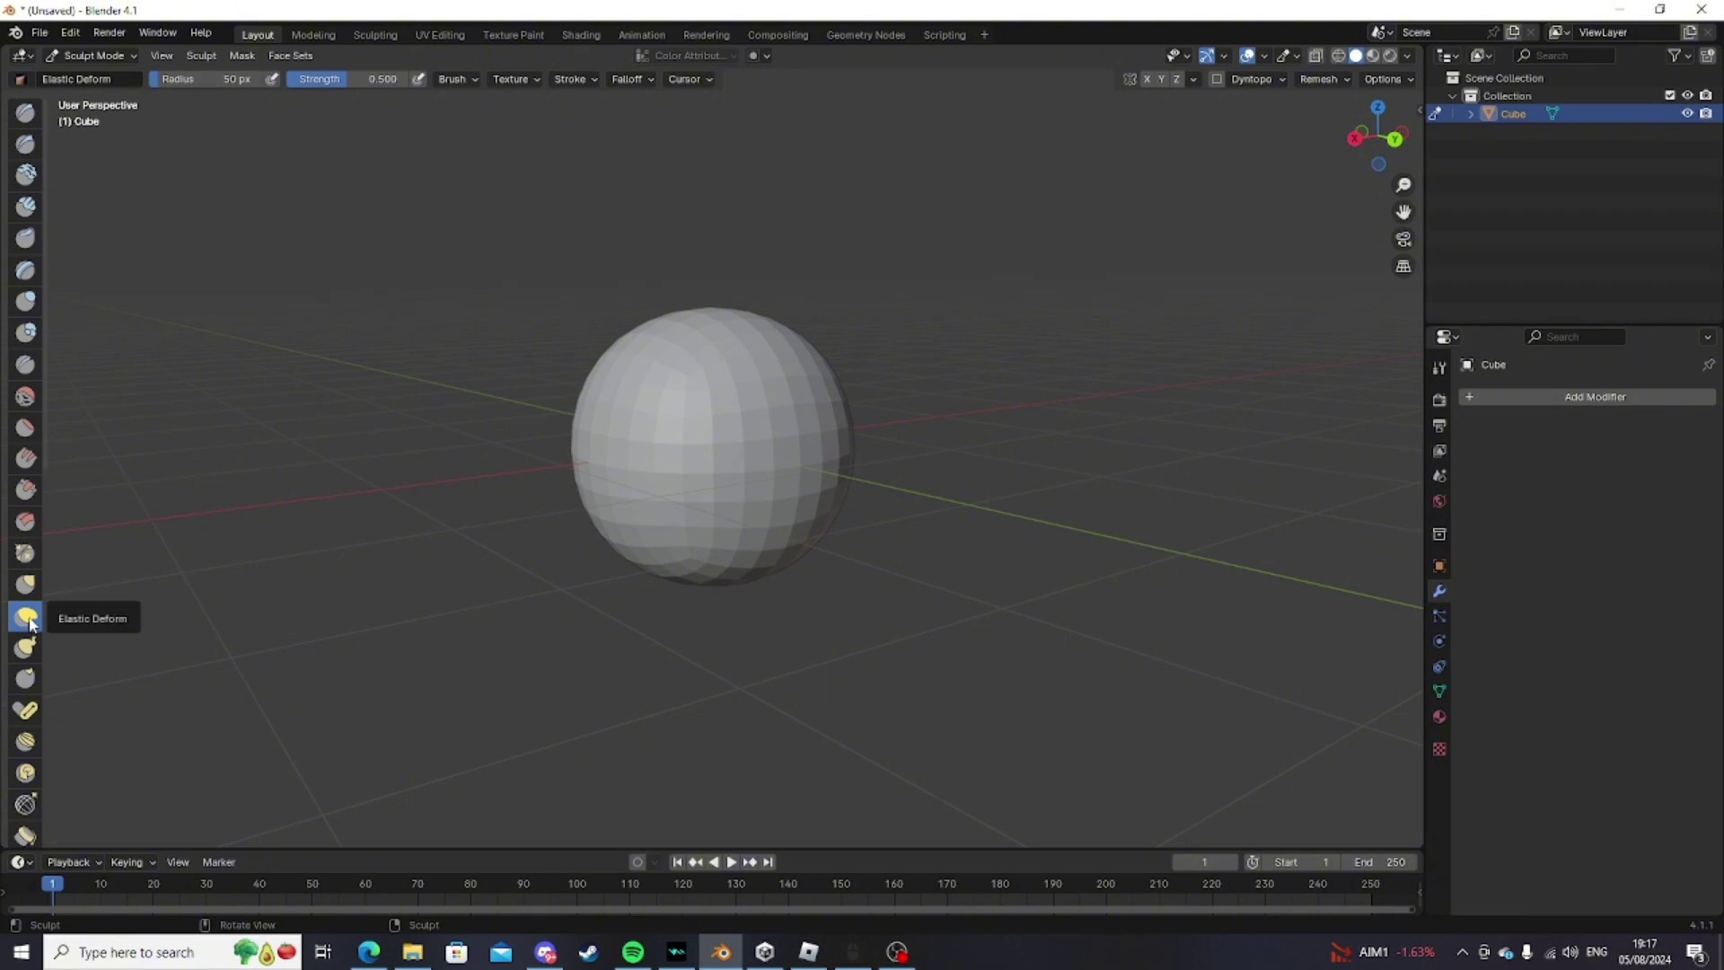
# Set the Elastic Deform radius to 225 px and mirror the sculpting across the Y axis
pyautogui.click(188, 82)
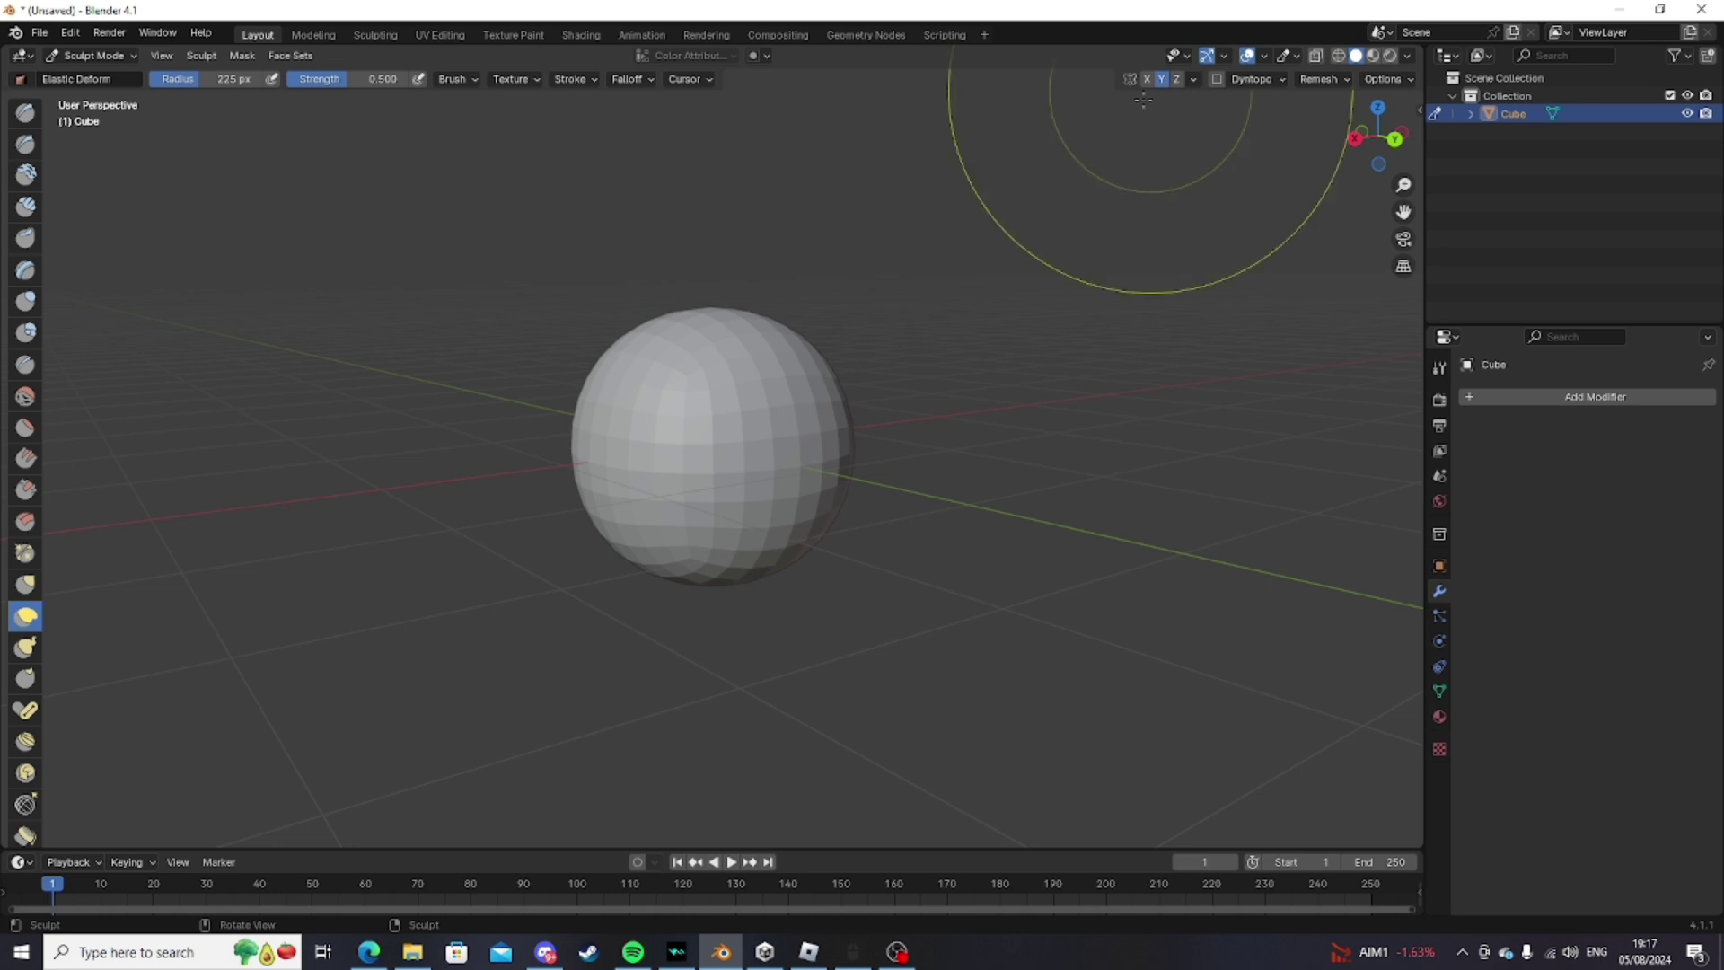
pyautogui.moveTo(628, 348); pyautogui.dragTo(714, 329, button='middle')
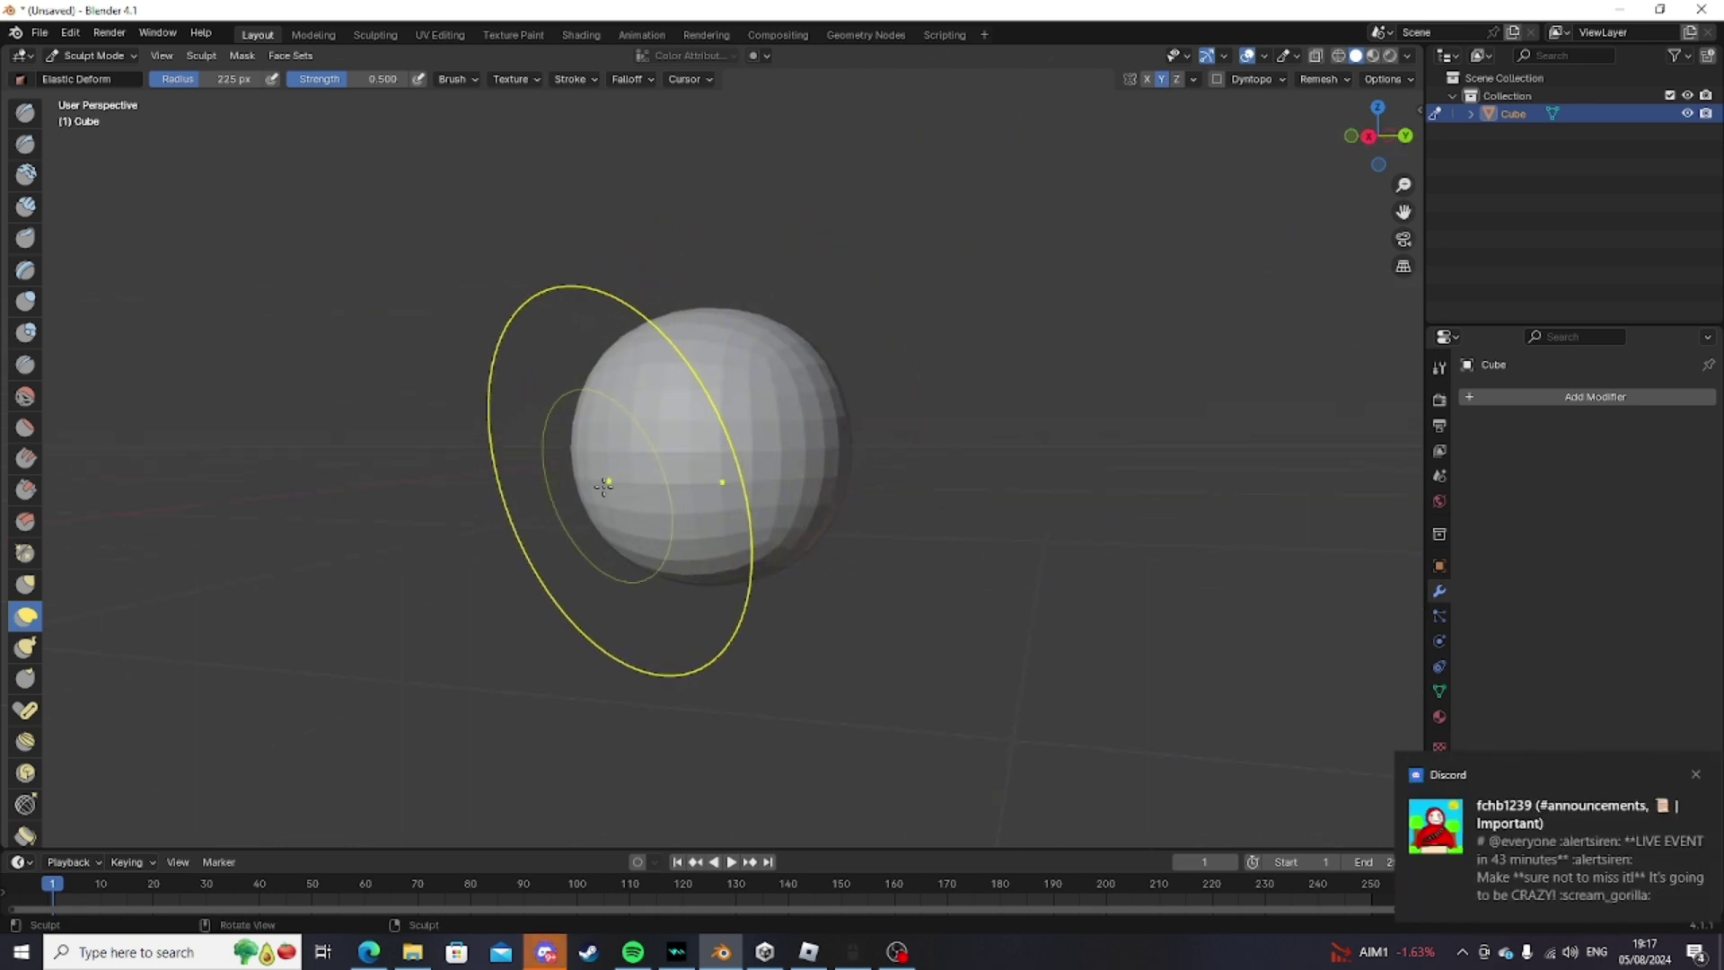
pyautogui.click(1685, 774)
# Pull the lower front of the sphere slightly outward with Elastic Deform
pyautogui.moveTo(596, 454)
pyautogui.mouseDown(button='middle')
pyautogui.moveTo(574, 487)
pyautogui.moveTo(649, 512)
pyautogui.moveTo(623, 497)
pyautogui.mouseUp(button='middle')
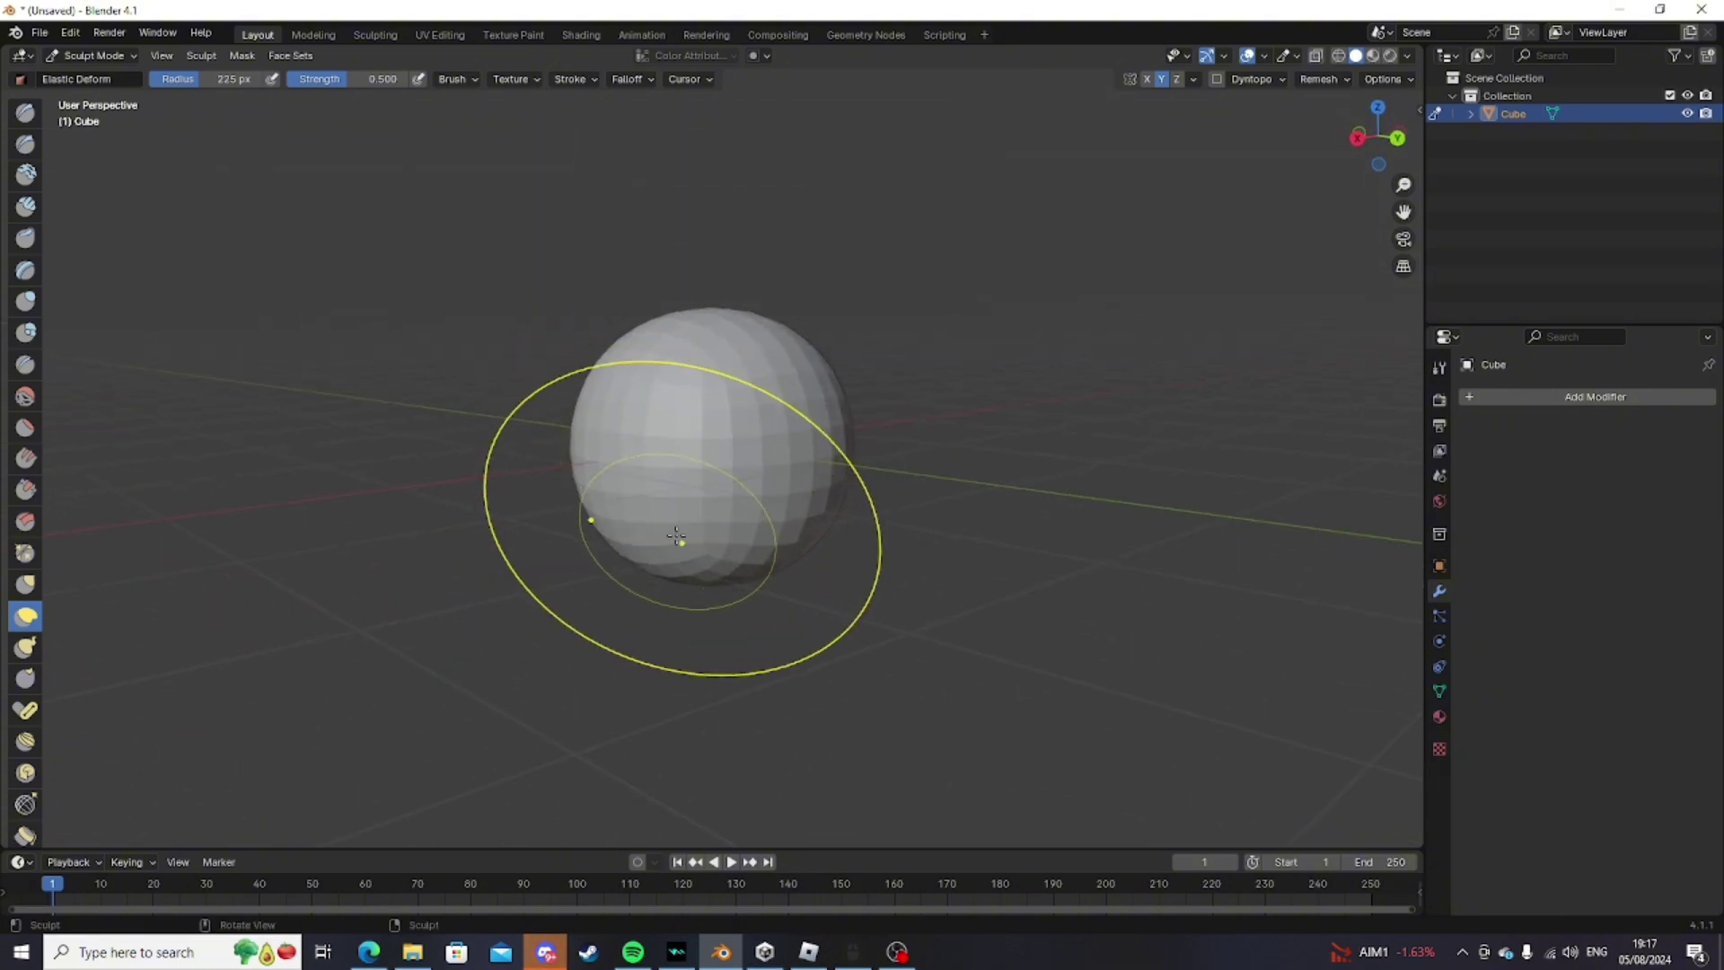
pyautogui.moveTo(676, 535)
pyautogui.mouseDown()
pyautogui.moveTo(619, 531)
pyautogui.moveTo(704, 542)
pyautogui.mouseUp()
pyautogui.moveTo(702, 539)
pyautogui.mouseDown(button='middle')
pyautogui.moveTo(611, 516)
pyautogui.moveTo(683, 502)
pyautogui.moveTo(724, 579)
pyautogui.mouseUp(button='middle')
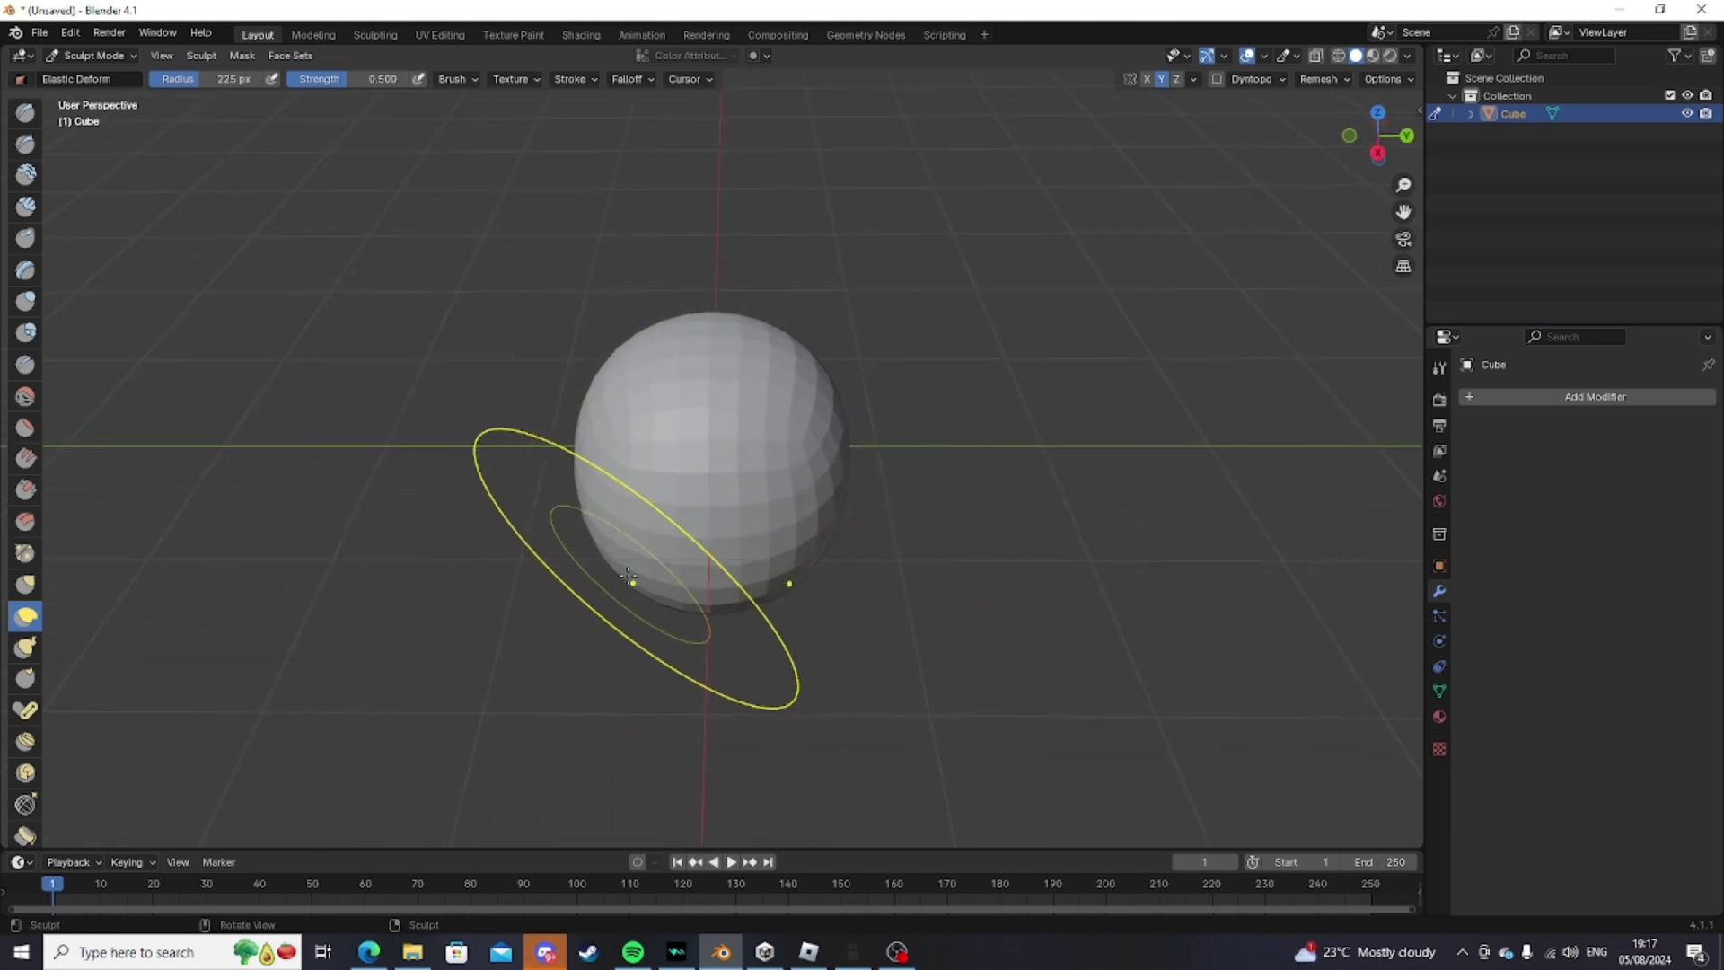
# Set the Elastic Deform radius to 50 px and push a horizontal groove into the front of the sphere
pyautogui.moveTo(619, 563)
pyautogui.mouseDown(button='middle')
pyautogui.moveTo(876, 453)
pyautogui.moveTo(719, 460)
pyautogui.mouseUp(button='middle')
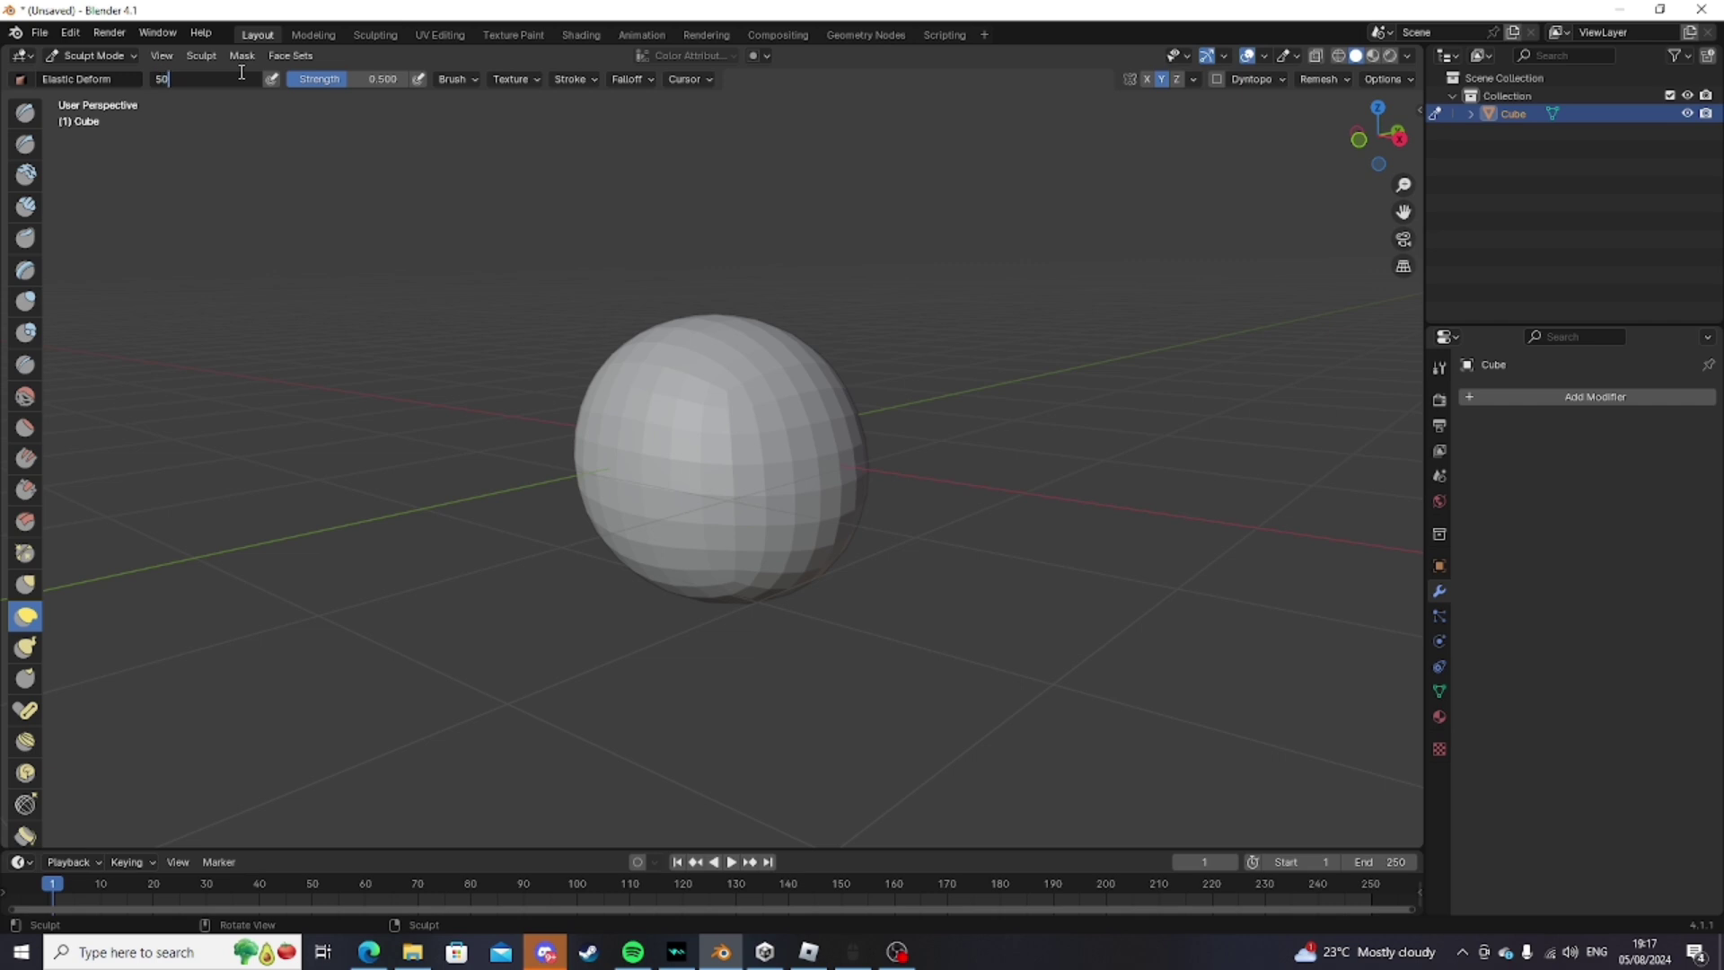
pyautogui.moveTo(539, 117)
pyautogui.mouseDown(button='middle')
pyautogui.moveTo(621, 167)
pyautogui.moveTo(648, 149)
pyautogui.mouseUp(button='middle')
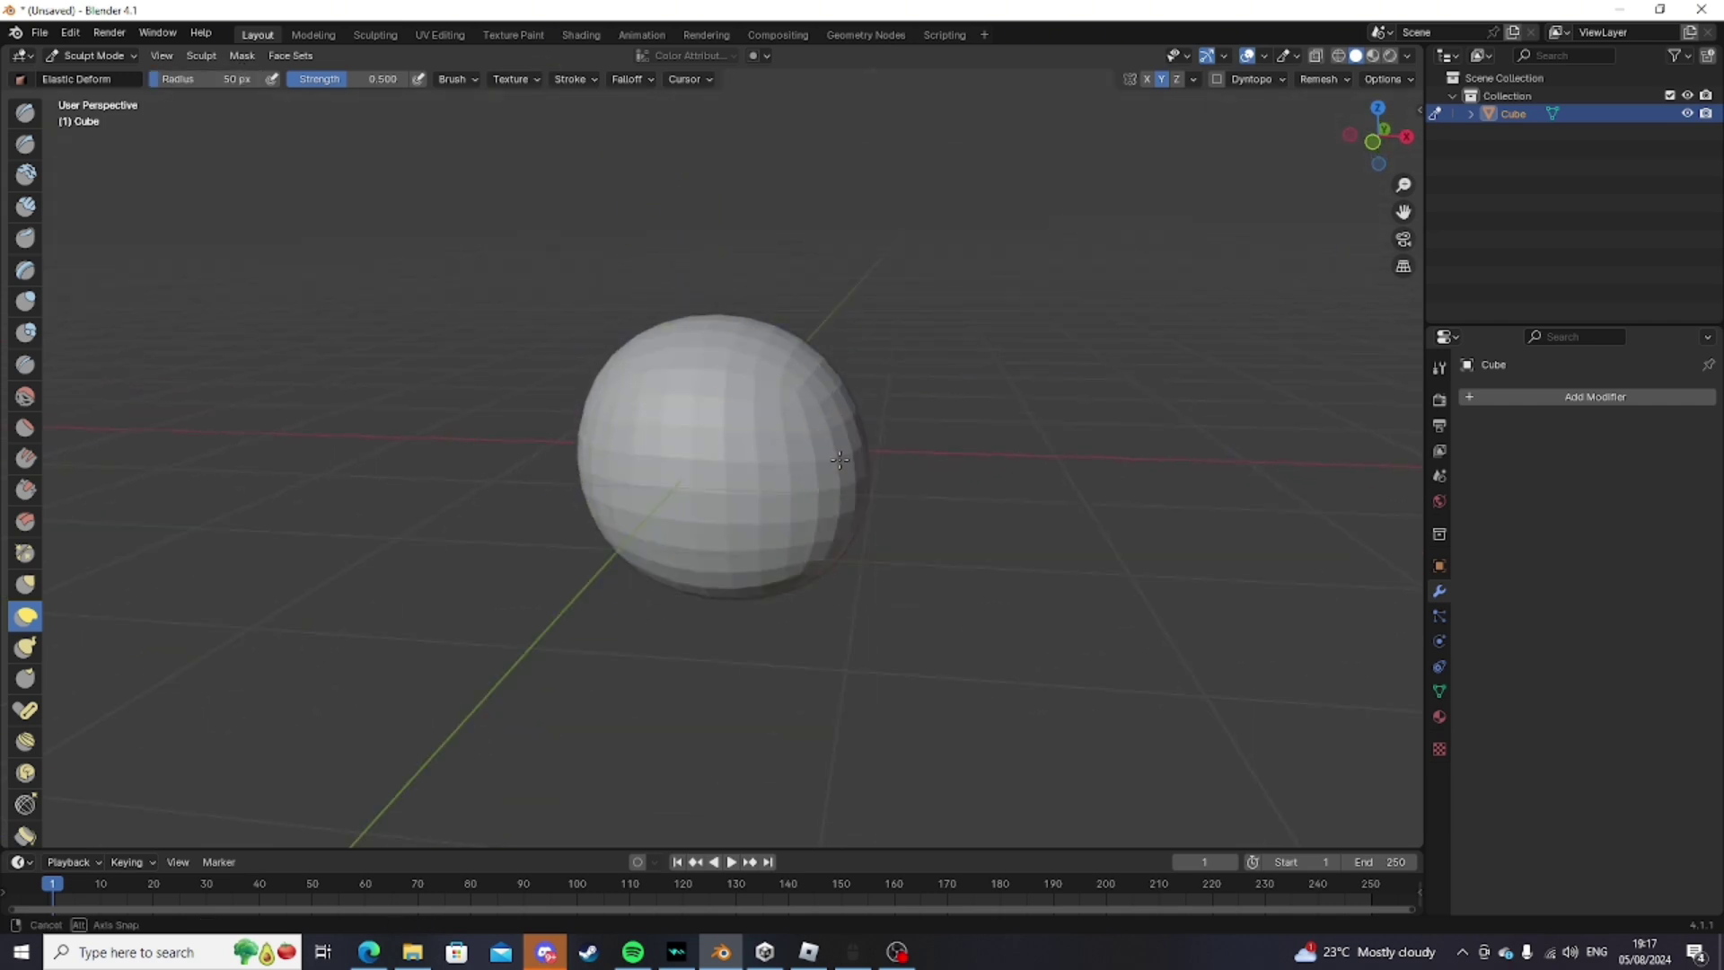
pyautogui.moveTo(839, 460)
pyautogui.mouseDown(button='middle')
pyautogui.moveTo(729, 461)
pyautogui.moveTo(860, 467)
pyautogui.mouseUp(button='middle')
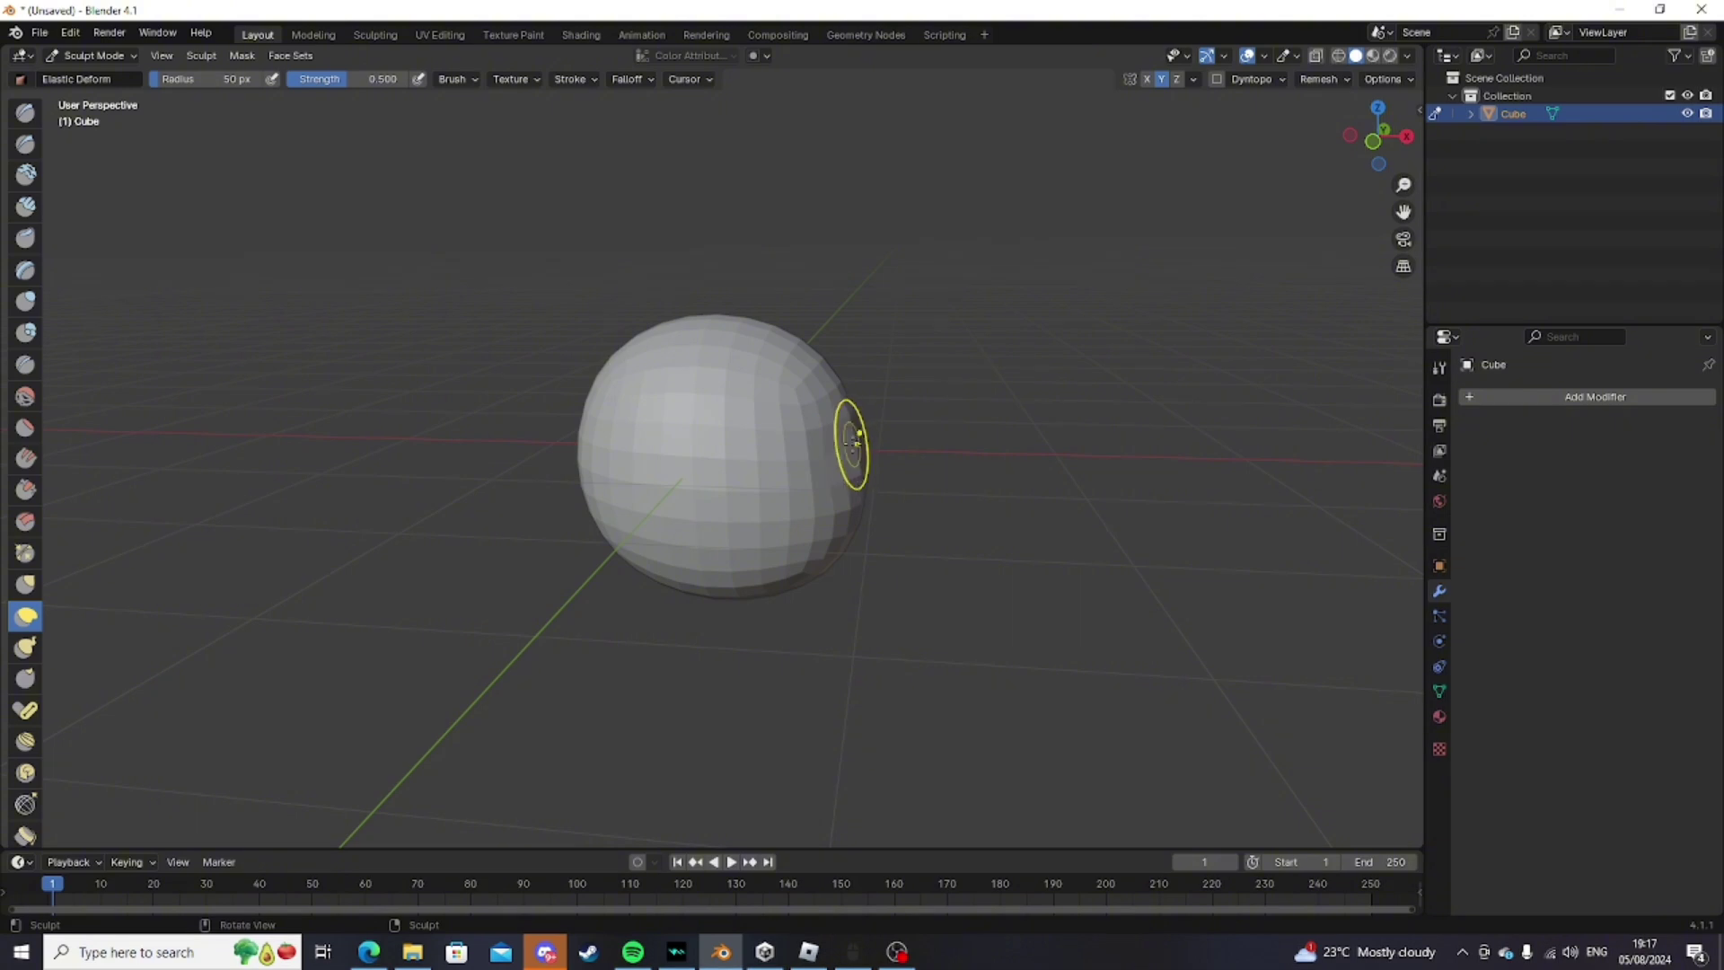
pyautogui.moveTo(799, 446); pyautogui.dragTo(718, 526, button='middle')
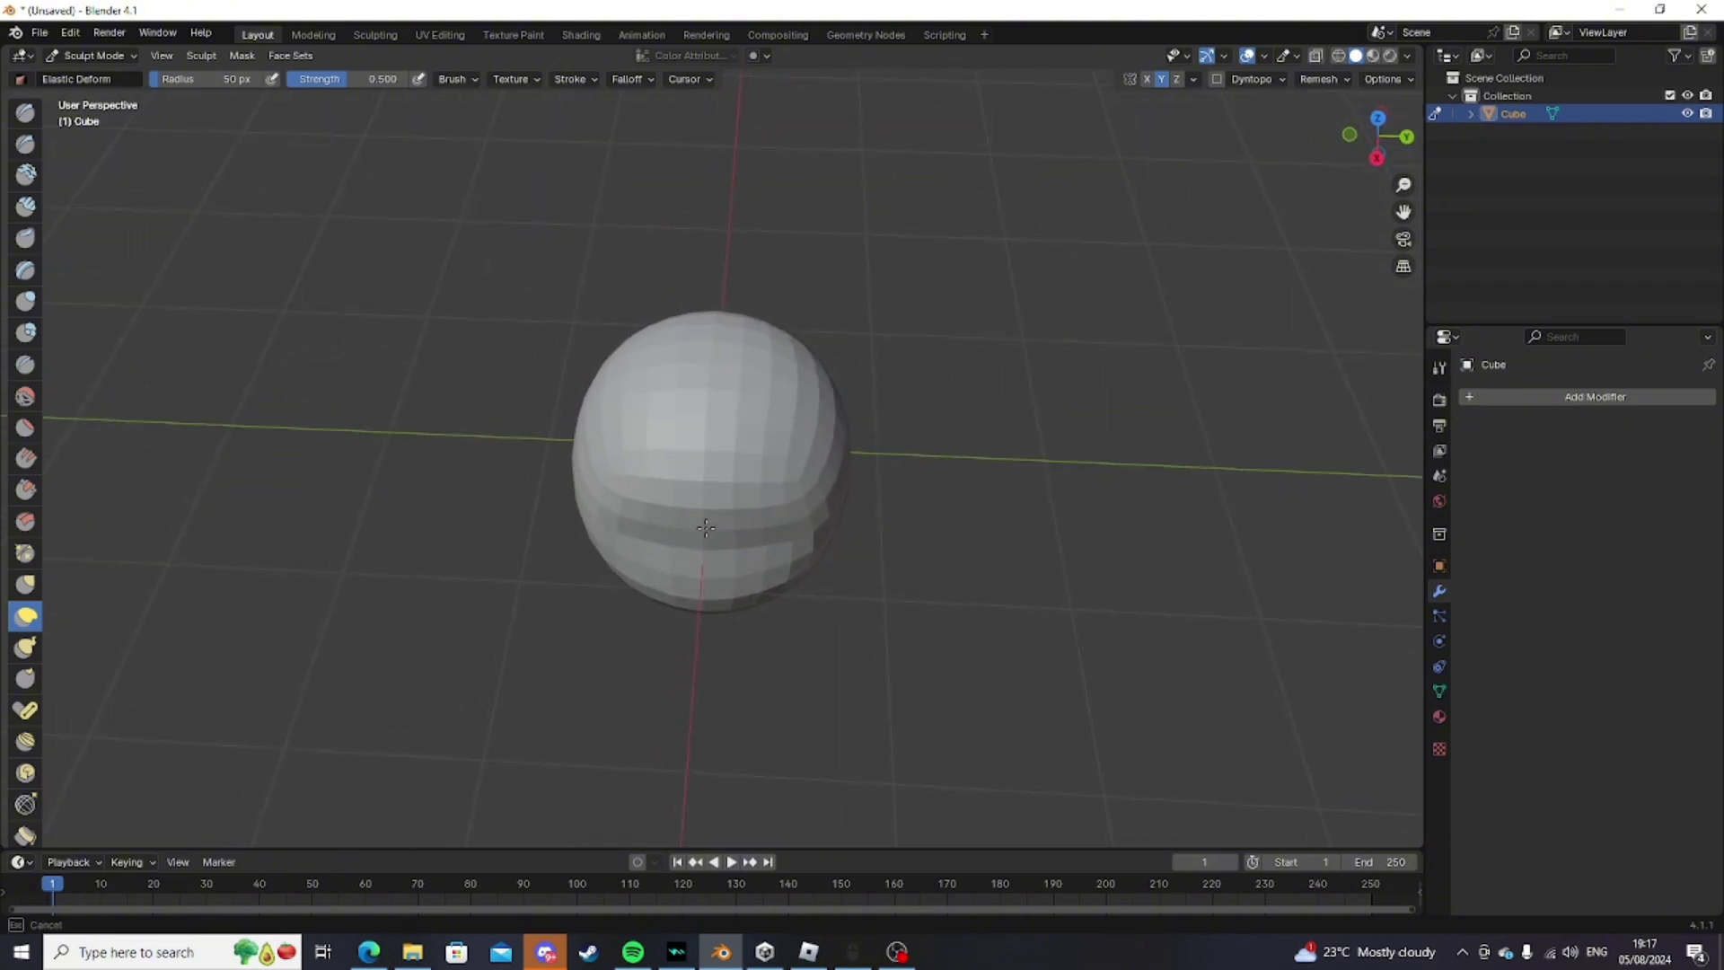
pyautogui.moveTo(681, 536); pyautogui.dragTo(677, 533)
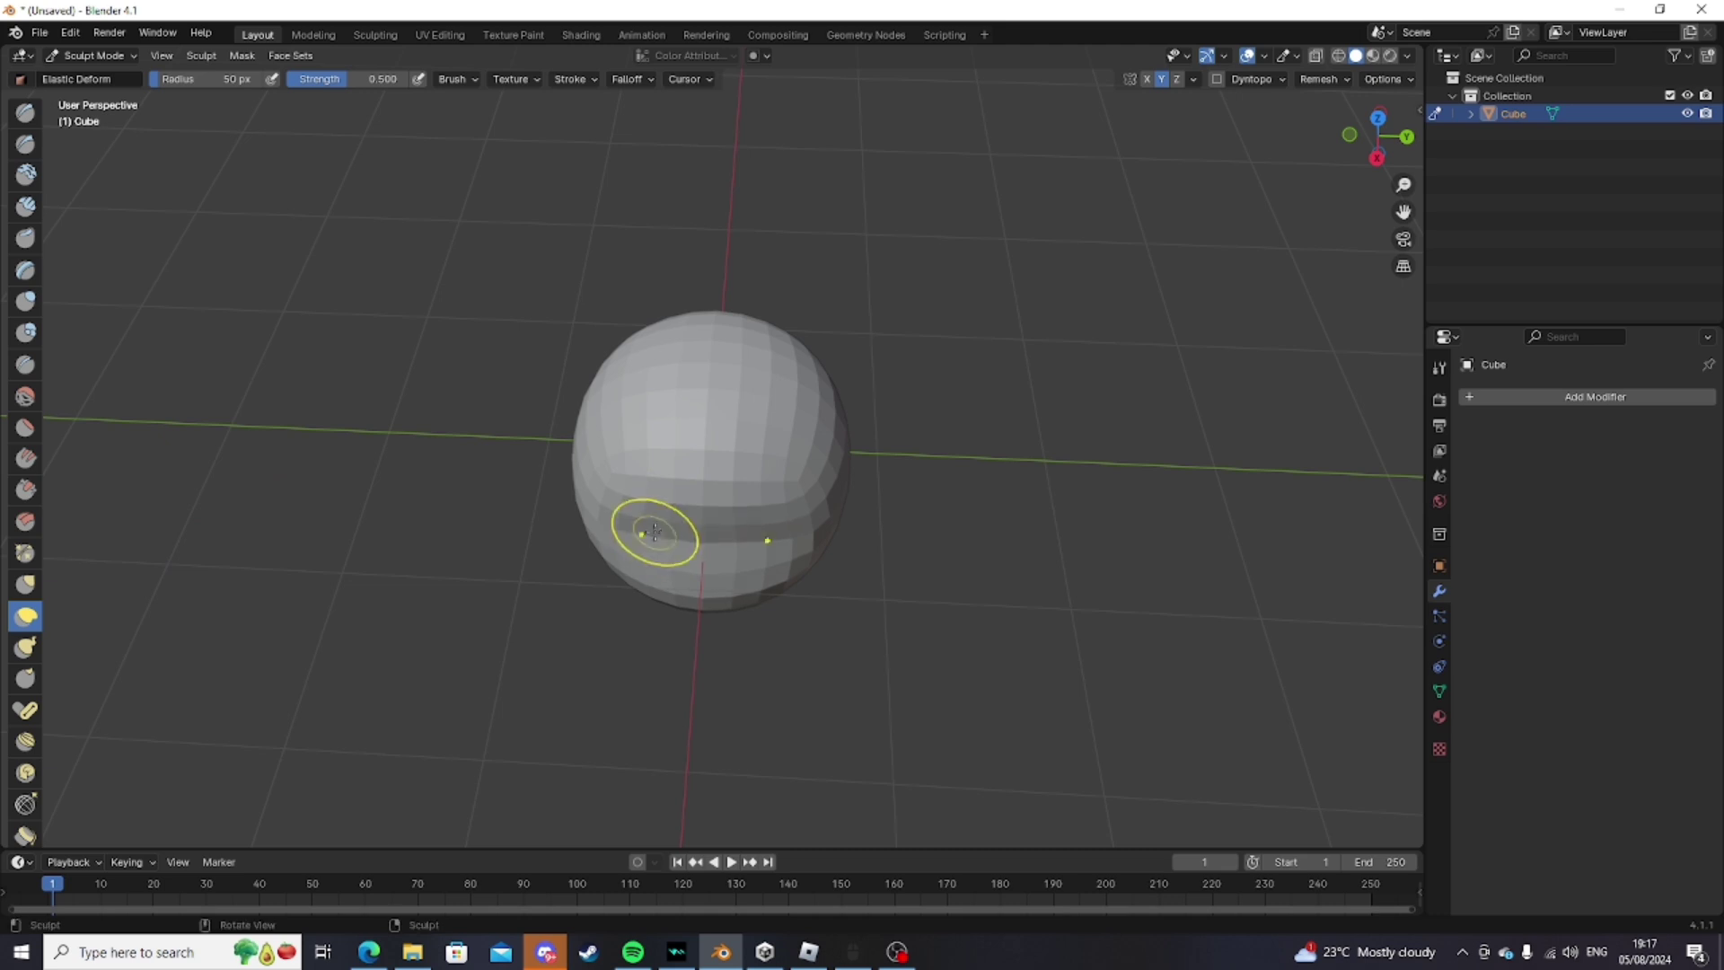
pyautogui.moveTo(662, 512)
pyautogui.mouseDown(button='middle')
pyautogui.moveTo(864, 405)
pyautogui.moveTo(715, 477)
pyautogui.mouseUp(button='middle')
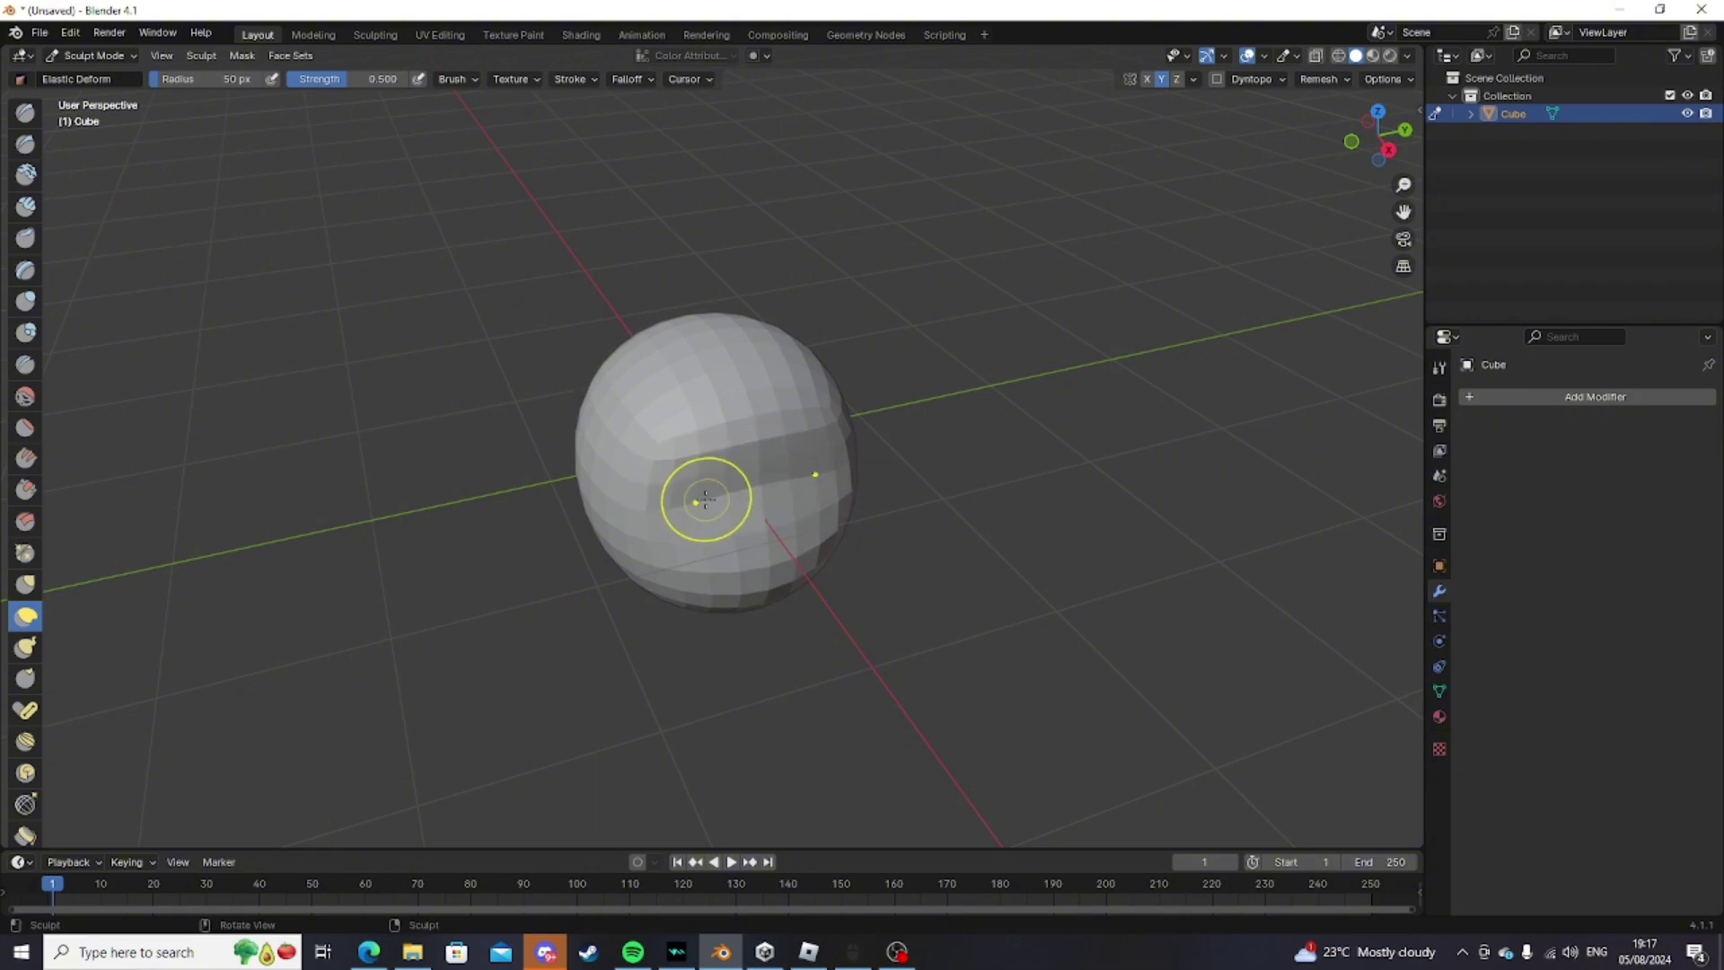
# Set the Elastic Deform radius to 225 px and shape a protruding area on the face below the groove
pyautogui.moveTo(667, 494)
pyautogui.mouseDown(button='middle')
pyautogui.moveTo(871, 405)
pyautogui.moveTo(192, 170)
pyautogui.mouseUp(button='middle')
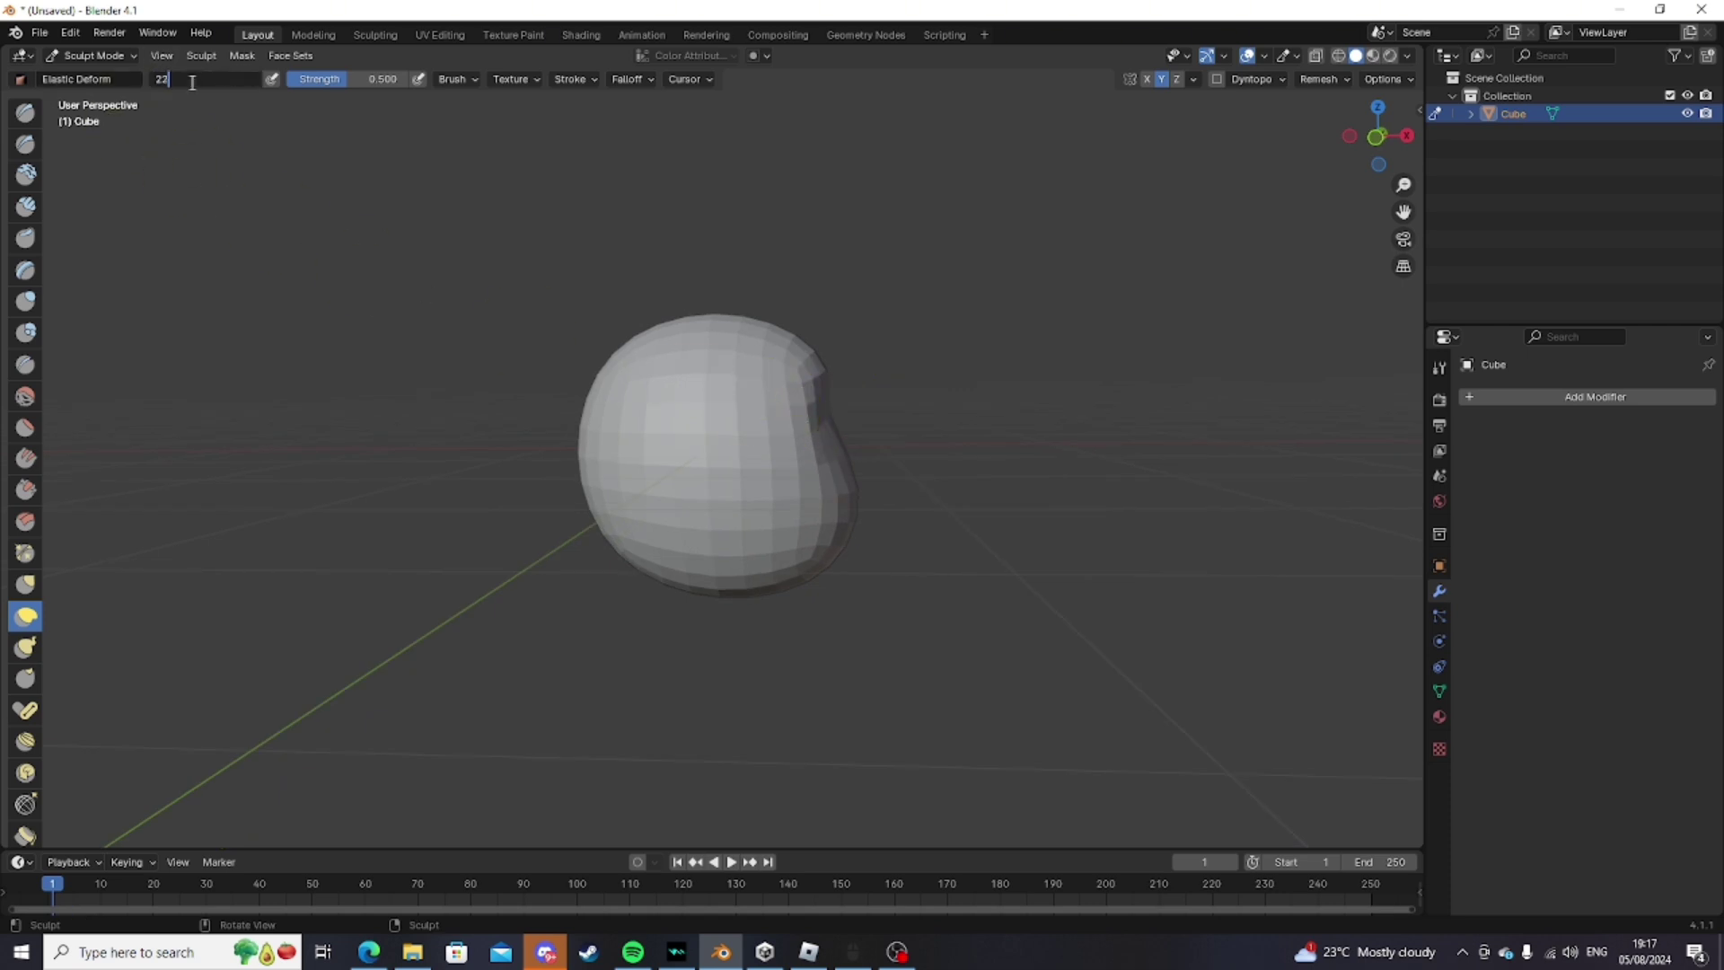
pyautogui.moveTo(807, 500)
pyautogui.mouseDown(button='middle')
pyautogui.moveTo(923, 531)
pyautogui.moveTo(905, 458)
pyautogui.mouseUp(button='middle')
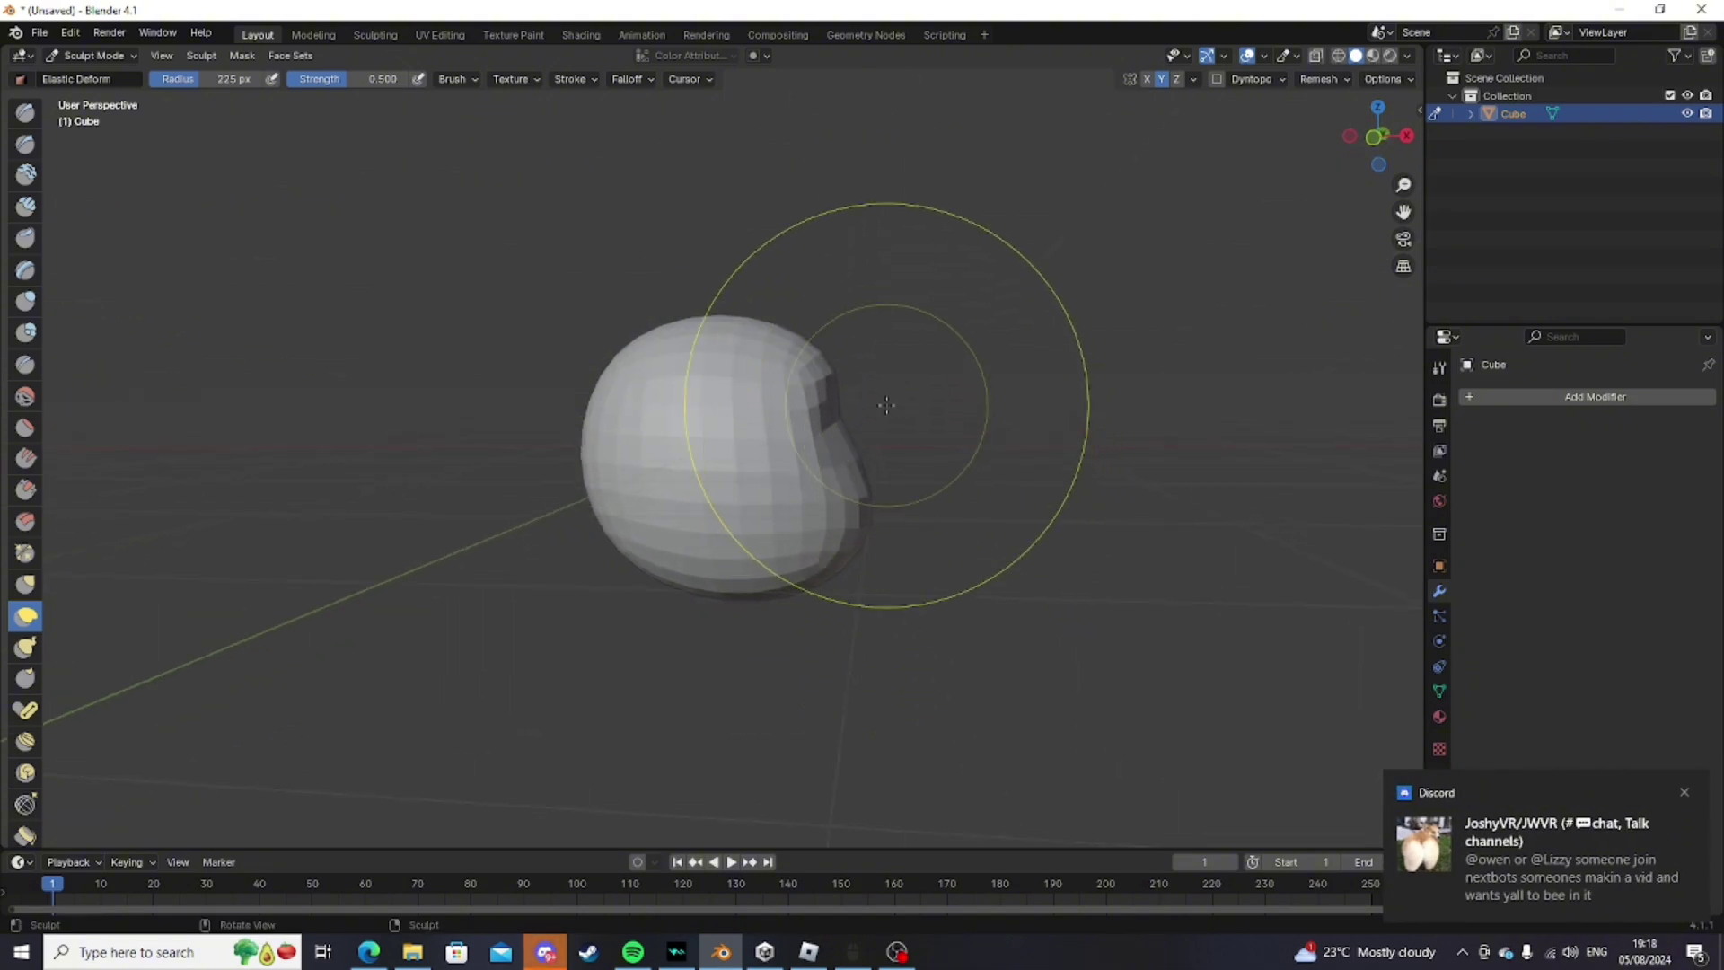
pyautogui.moveTo(1285, 547)
pyautogui.mouseDown(button='middle')
pyautogui.moveTo(979, 516)
pyautogui.moveTo(887, 475)
pyautogui.moveTo(962, 308)
pyautogui.moveTo(939, 416)
pyautogui.moveTo(1014, 422)
pyautogui.mouseUp(button='middle')
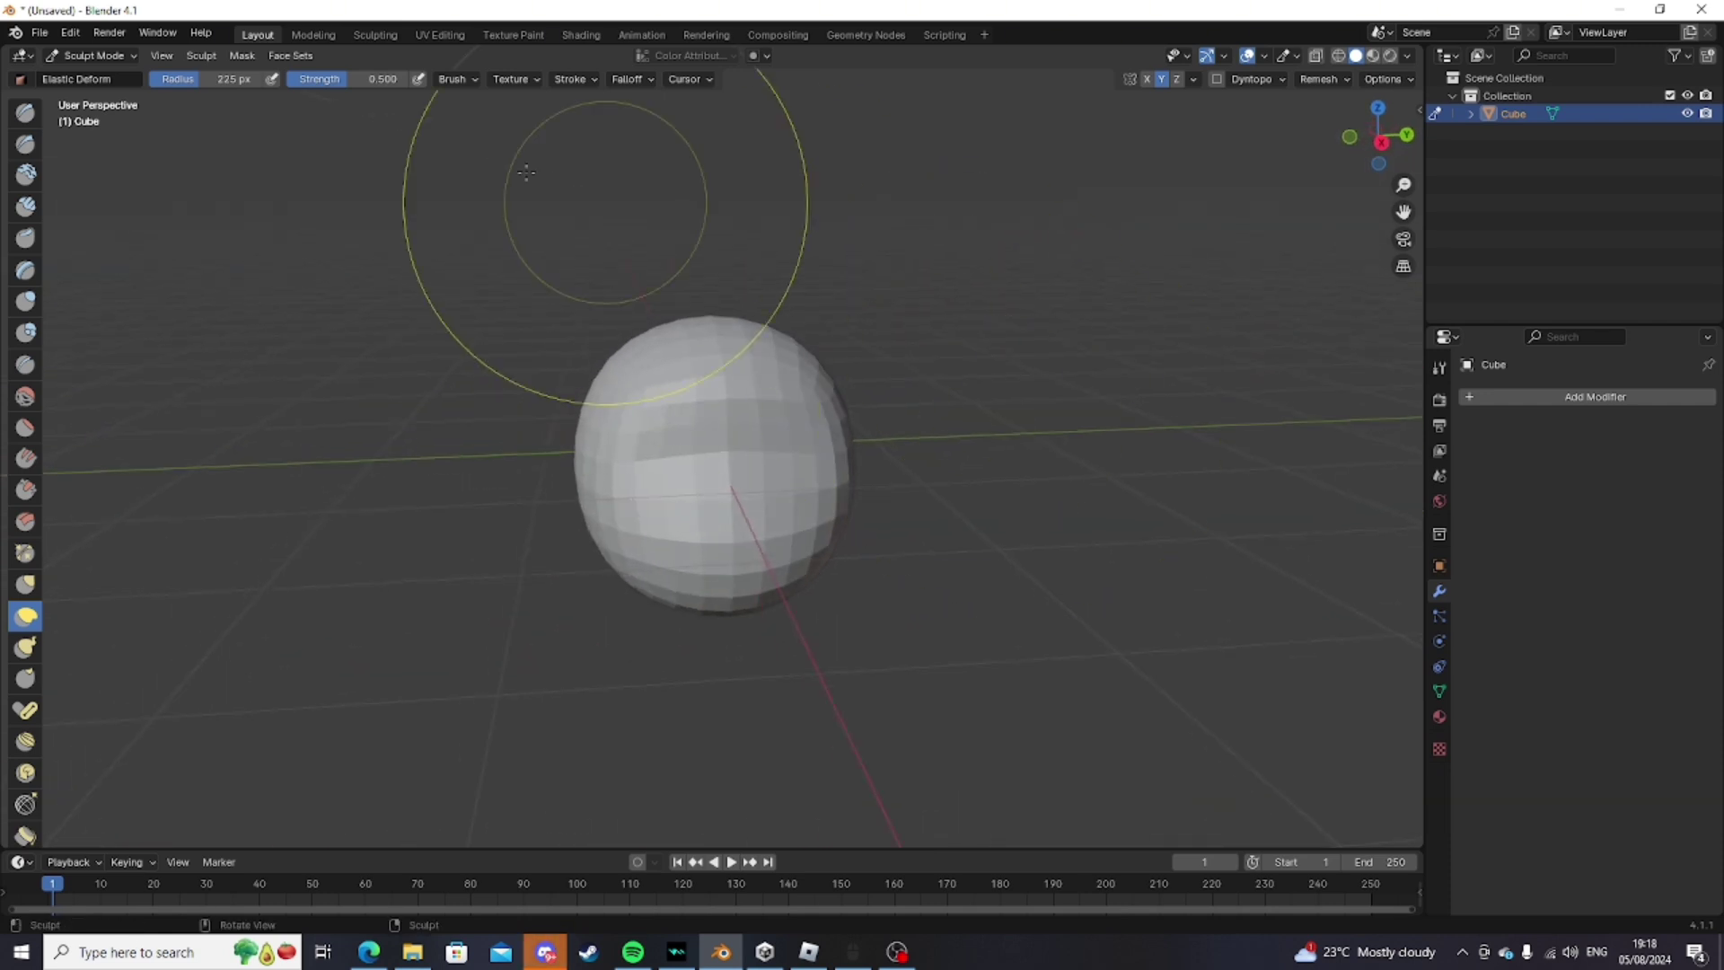
# Switch to the Snake Hook brush with the front of the head facing the view
pyautogui.click(25, 646)
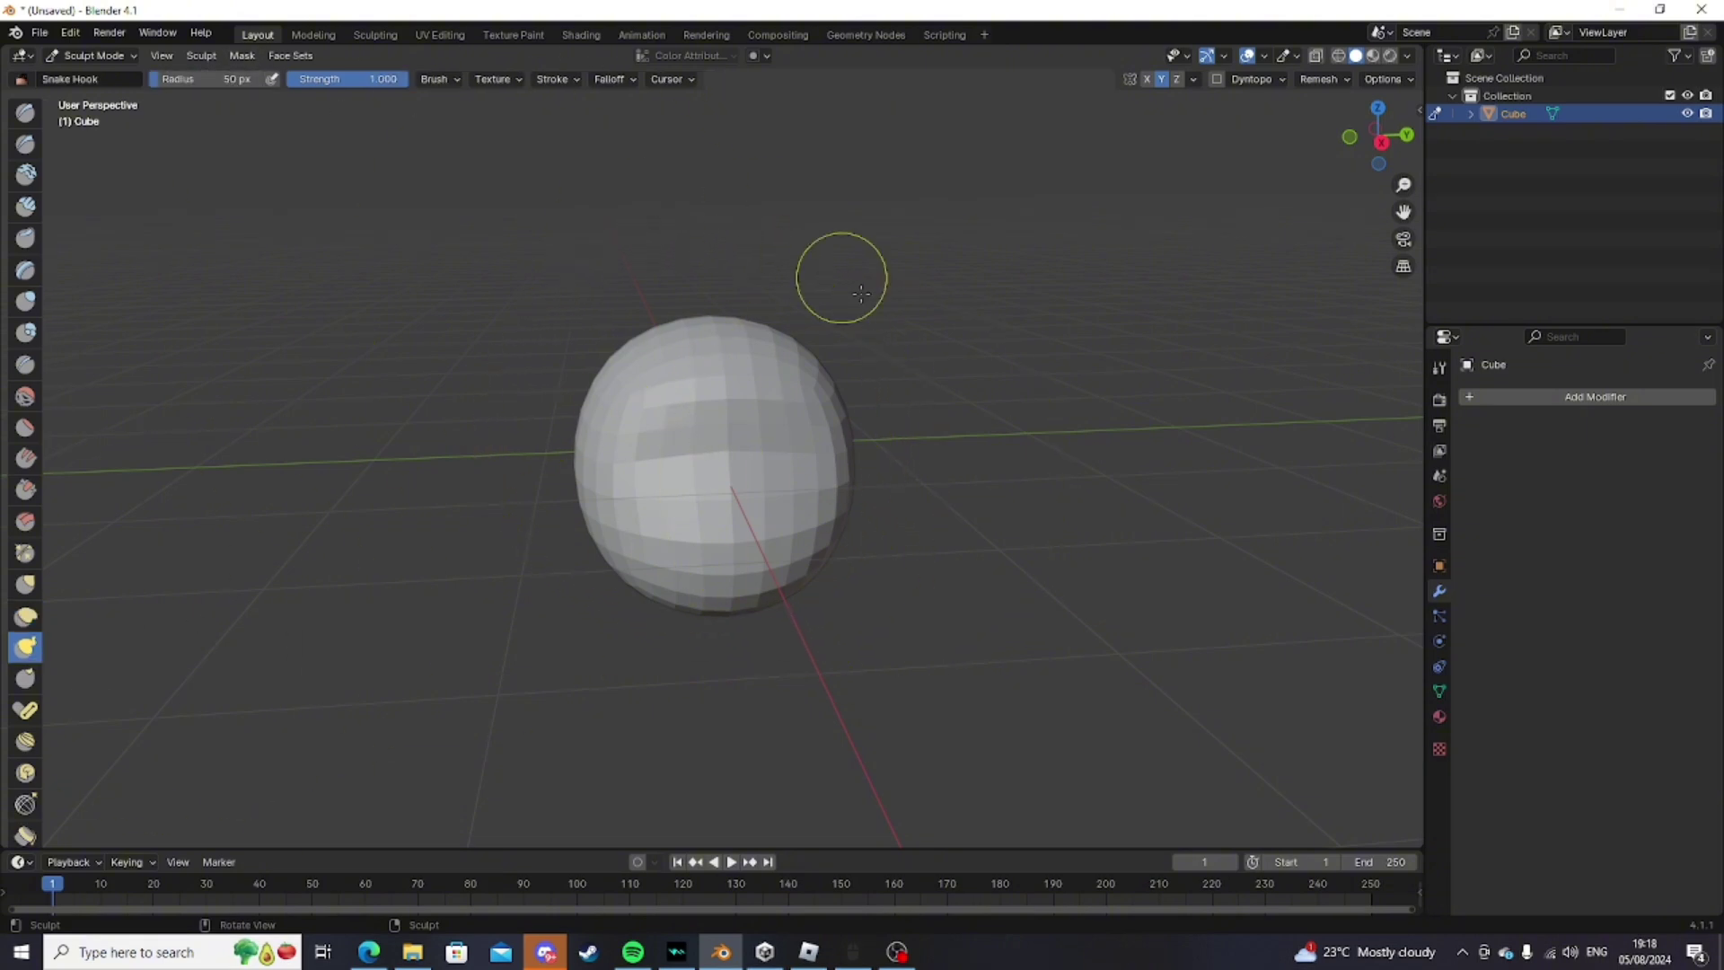
pyautogui.moveTo(799, 422); pyautogui.dragTo(759, 386, button='middle')
pyautogui.scroll(1, 762, 393)
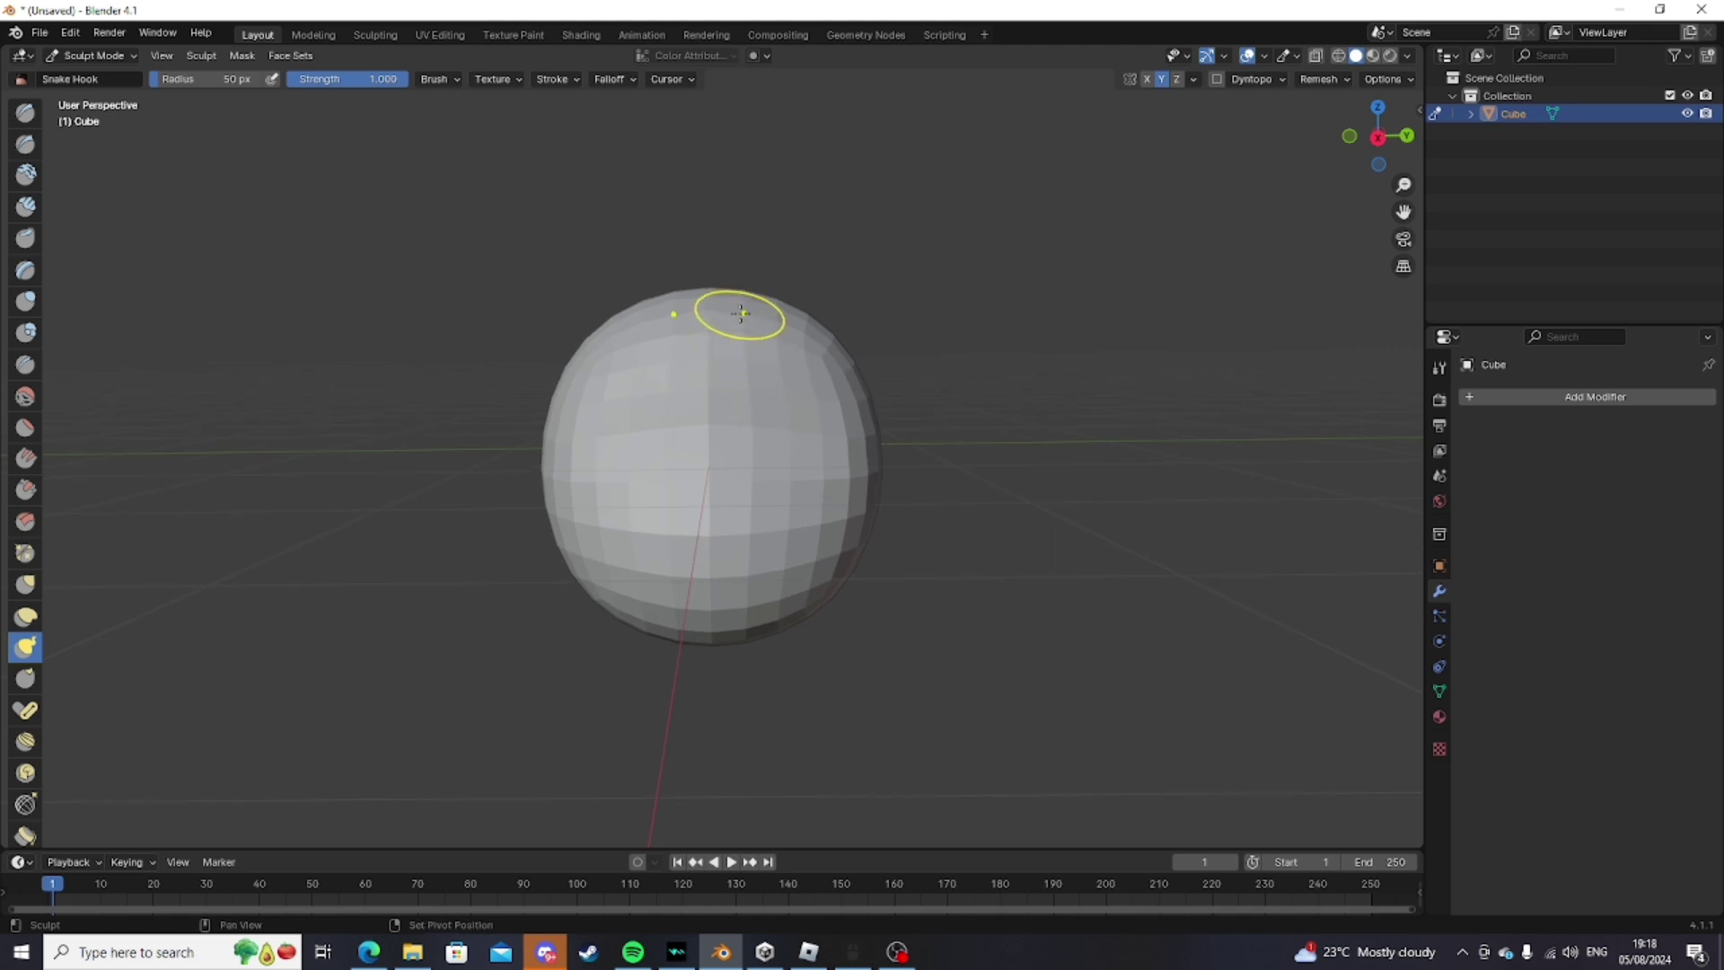
pyautogui.keyDown('shift'); pyautogui.moveTo(739, 316); pyautogui.dragTo(751, 313, button='middle'); pyautogui.keyUp('shift')
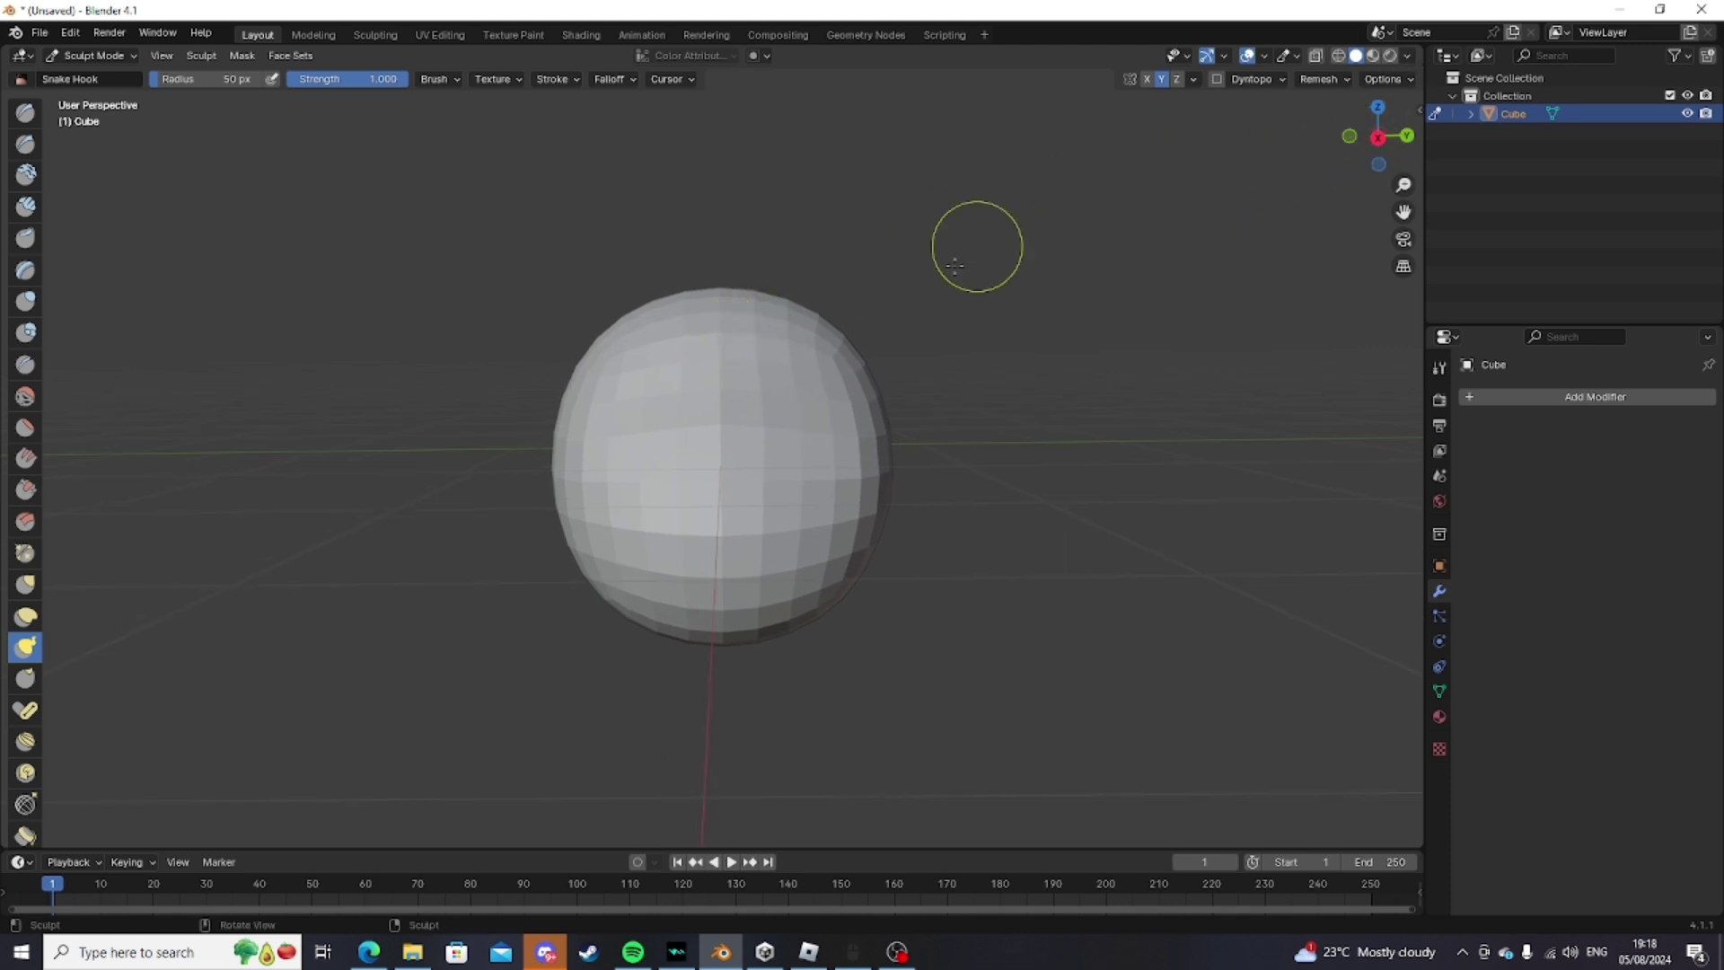
# Enable Cavity in the viewport shading options so the mesh edges stand out on the head
pyautogui.click(1408, 56)
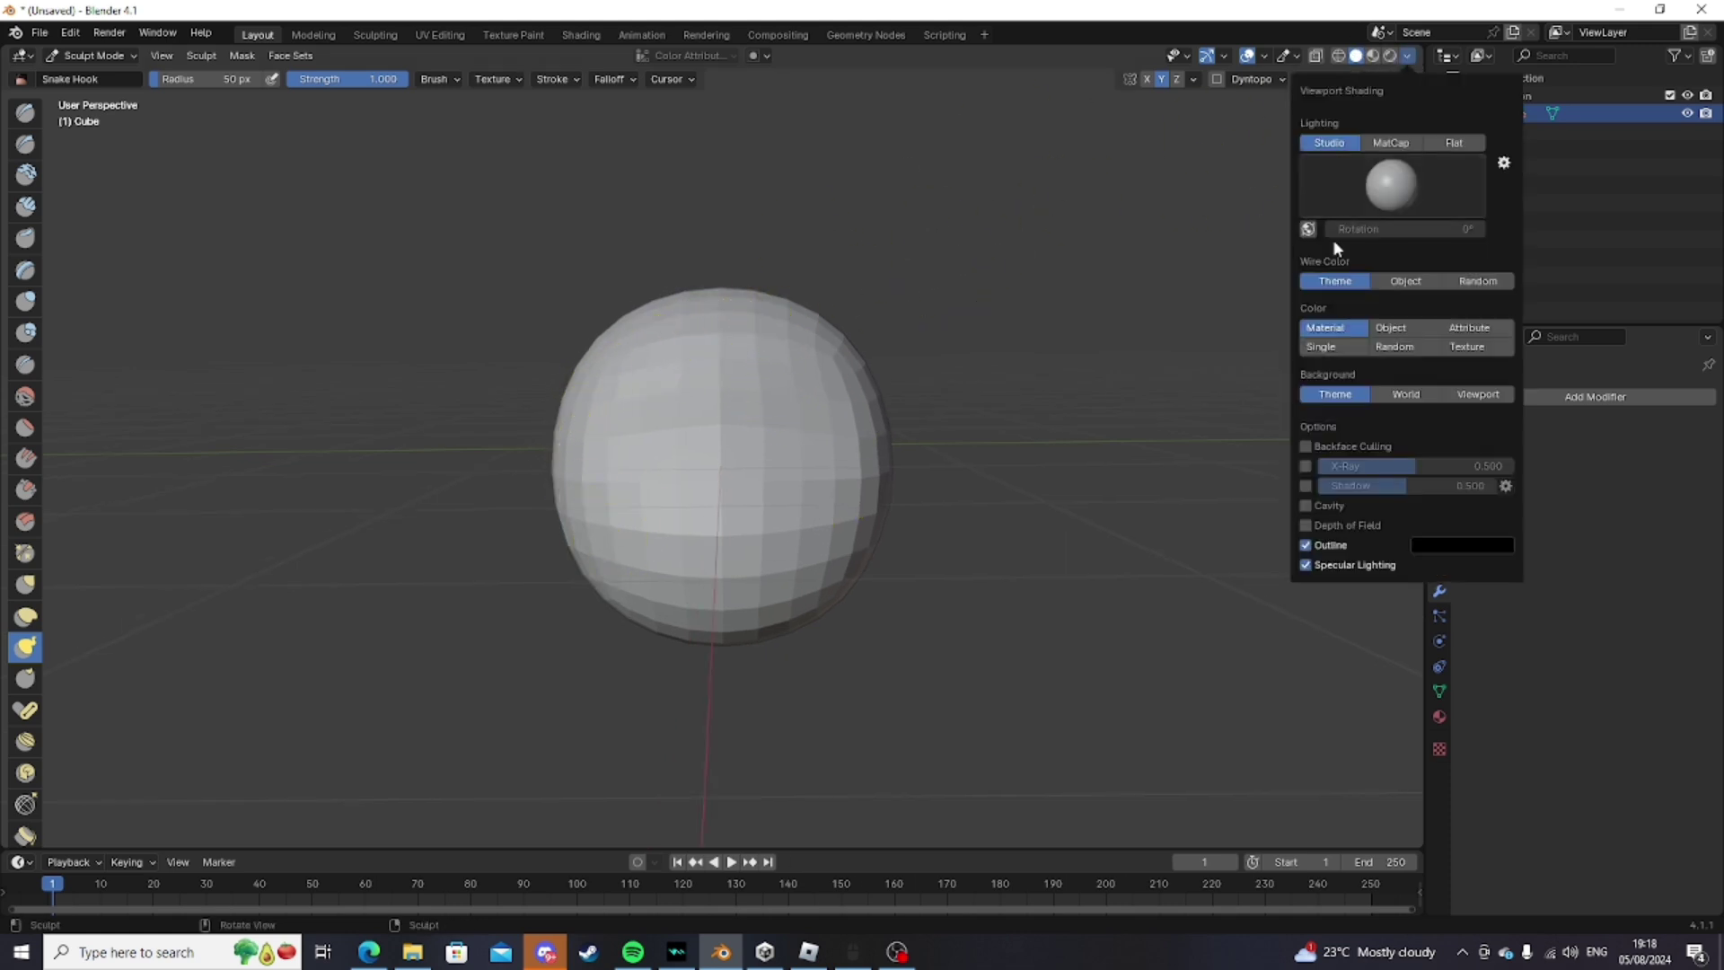
pyautogui.click(1306, 506)
pyautogui.scroll(2, 951, 254)
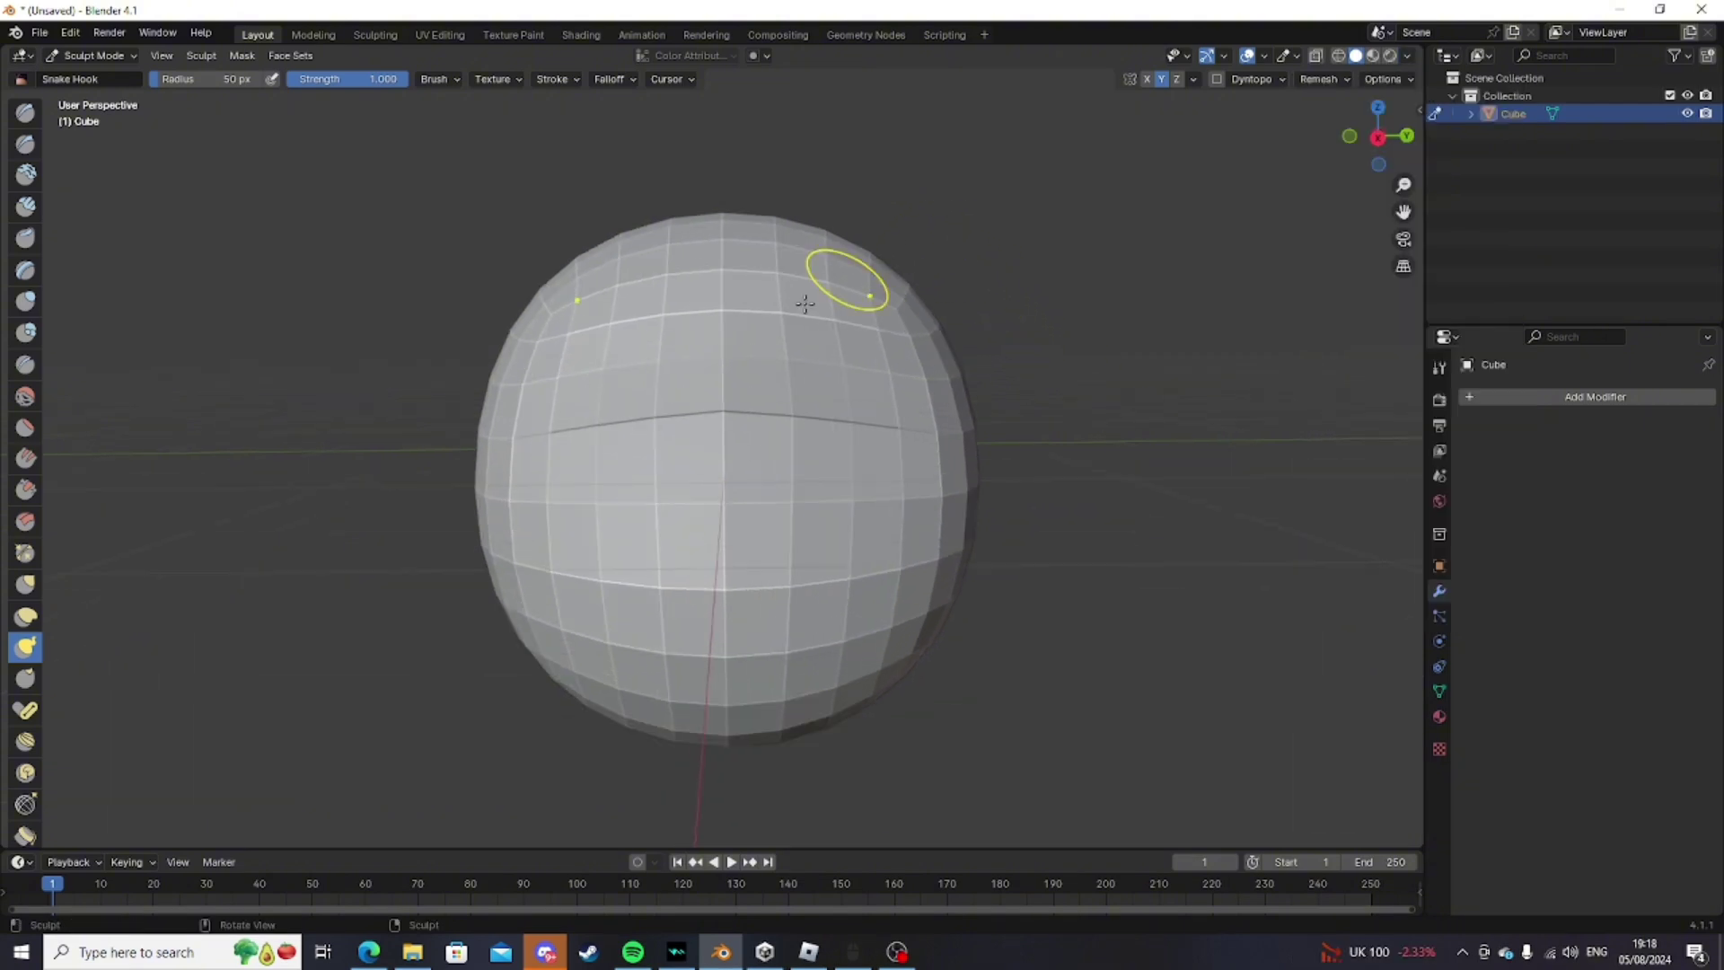
# Pull the middle of the forehead edge down into a small peak and spread the face's upper corners outward with Snake Hook
pyautogui.moveTo(805, 303); pyautogui.dragTo(766, 395, button='middle')
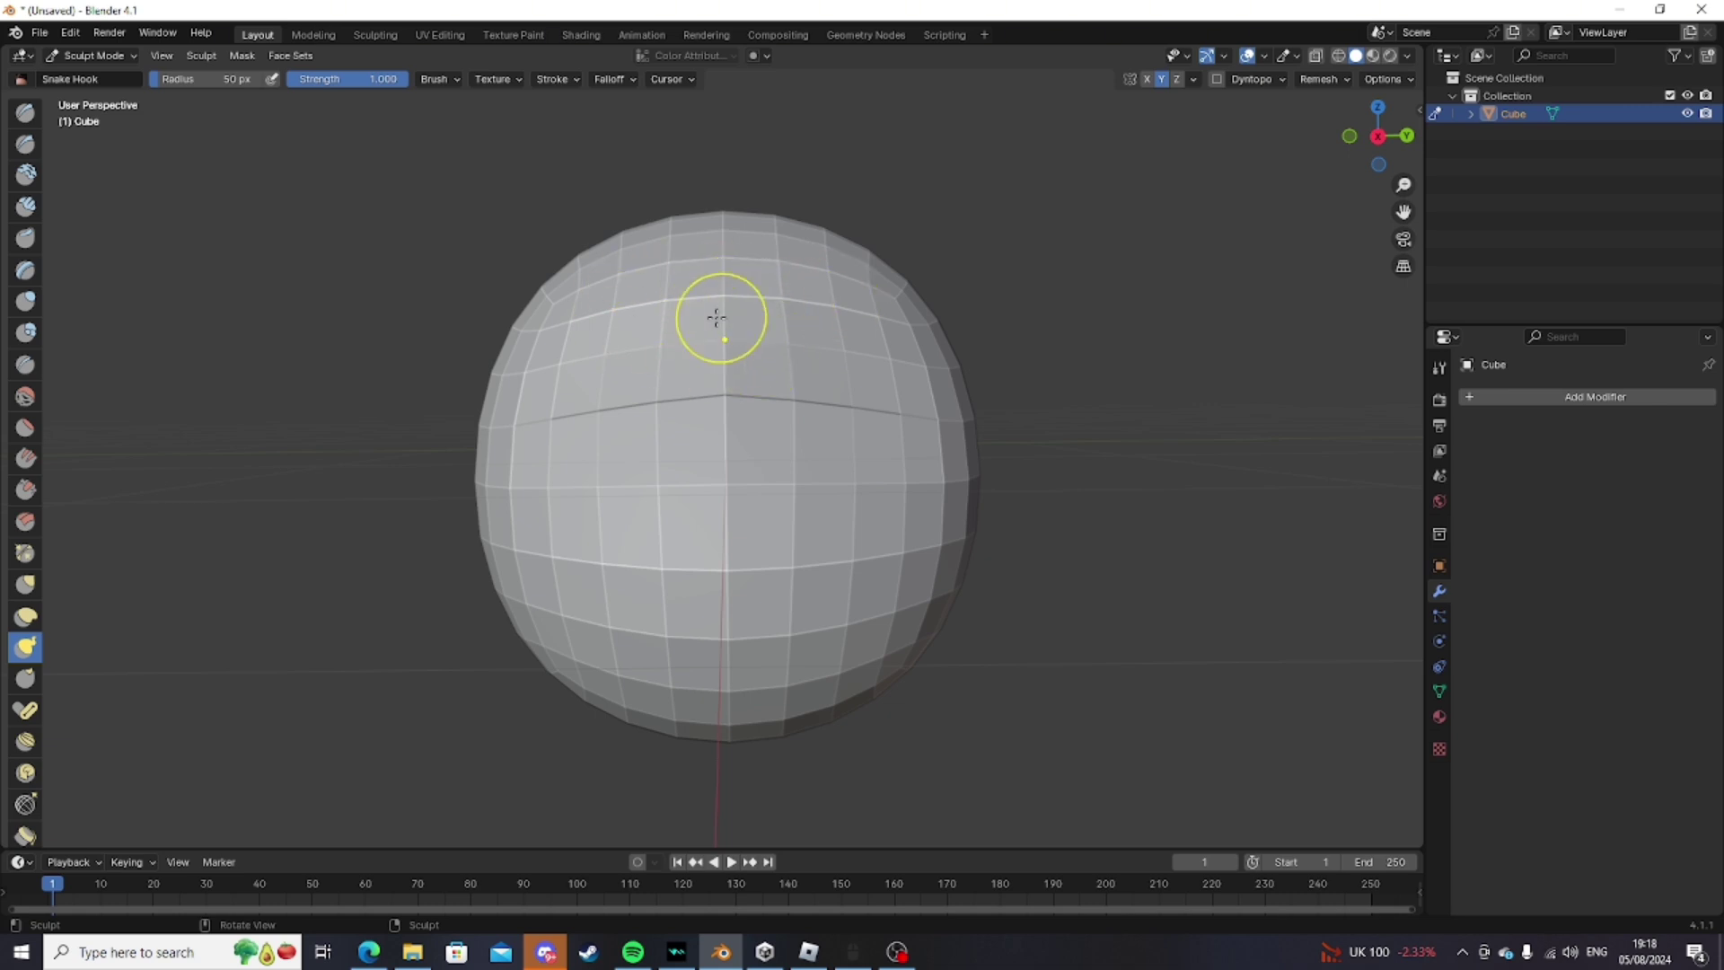
pyautogui.moveTo(726, 297); pyautogui.dragTo(727, 316)
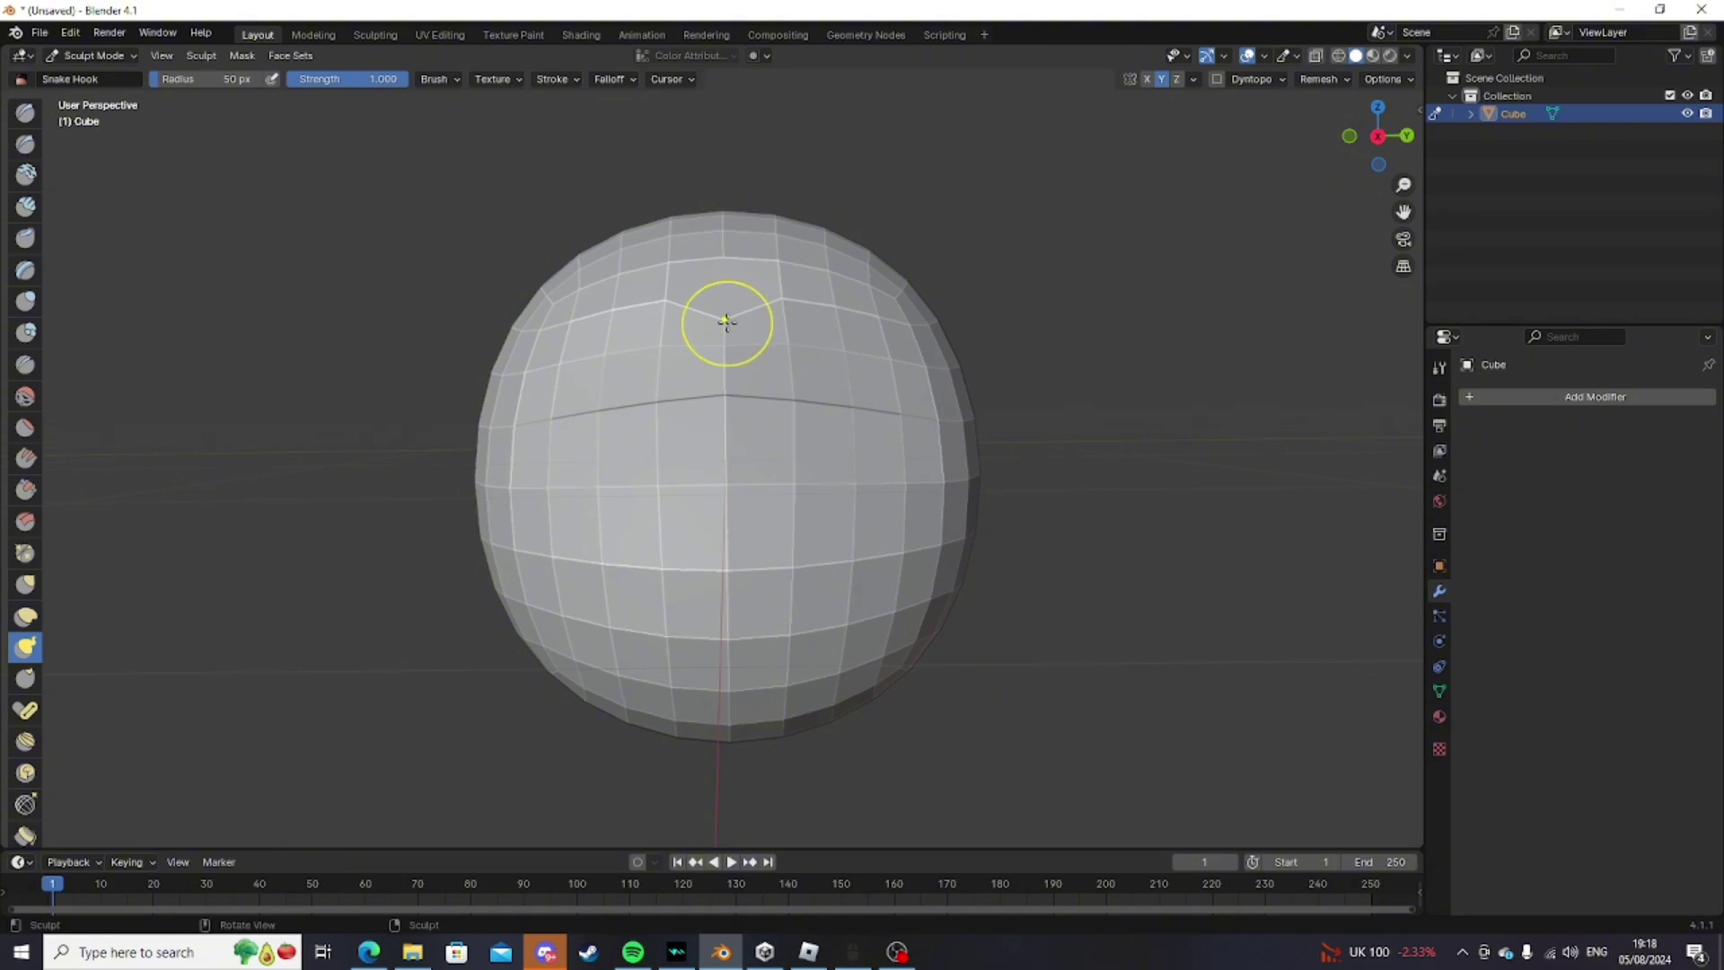
pyautogui.moveTo(611, 316)
pyautogui.mouseDown()
pyautogui.moveTo(563, 326)
pyautogui.moveTo(551, 364)
pyautogui.mouseUp()
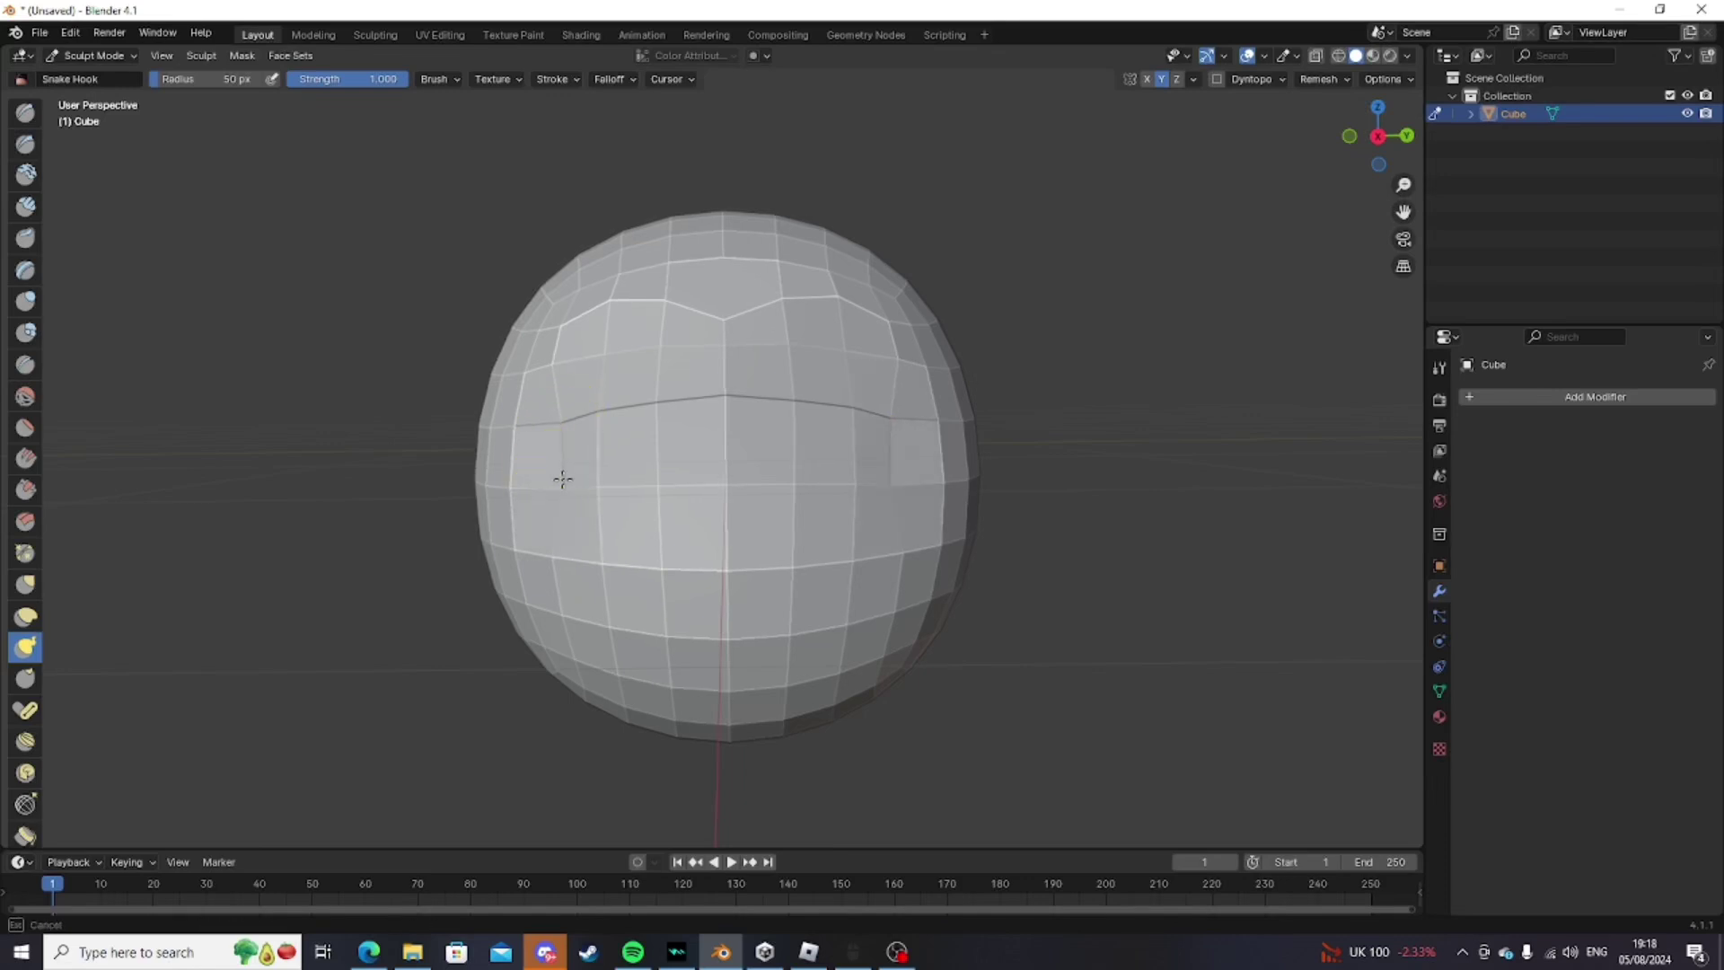
# Pull the face's side edges outward at eye, cheek and jaw level, and raise a central notch at the chin
pyautogui.moveTo(563, 480); pyautogui.dragTo(562, 482)
pyautogui.moveTo(556, 553); pyautogui.dragTo(546, 554)
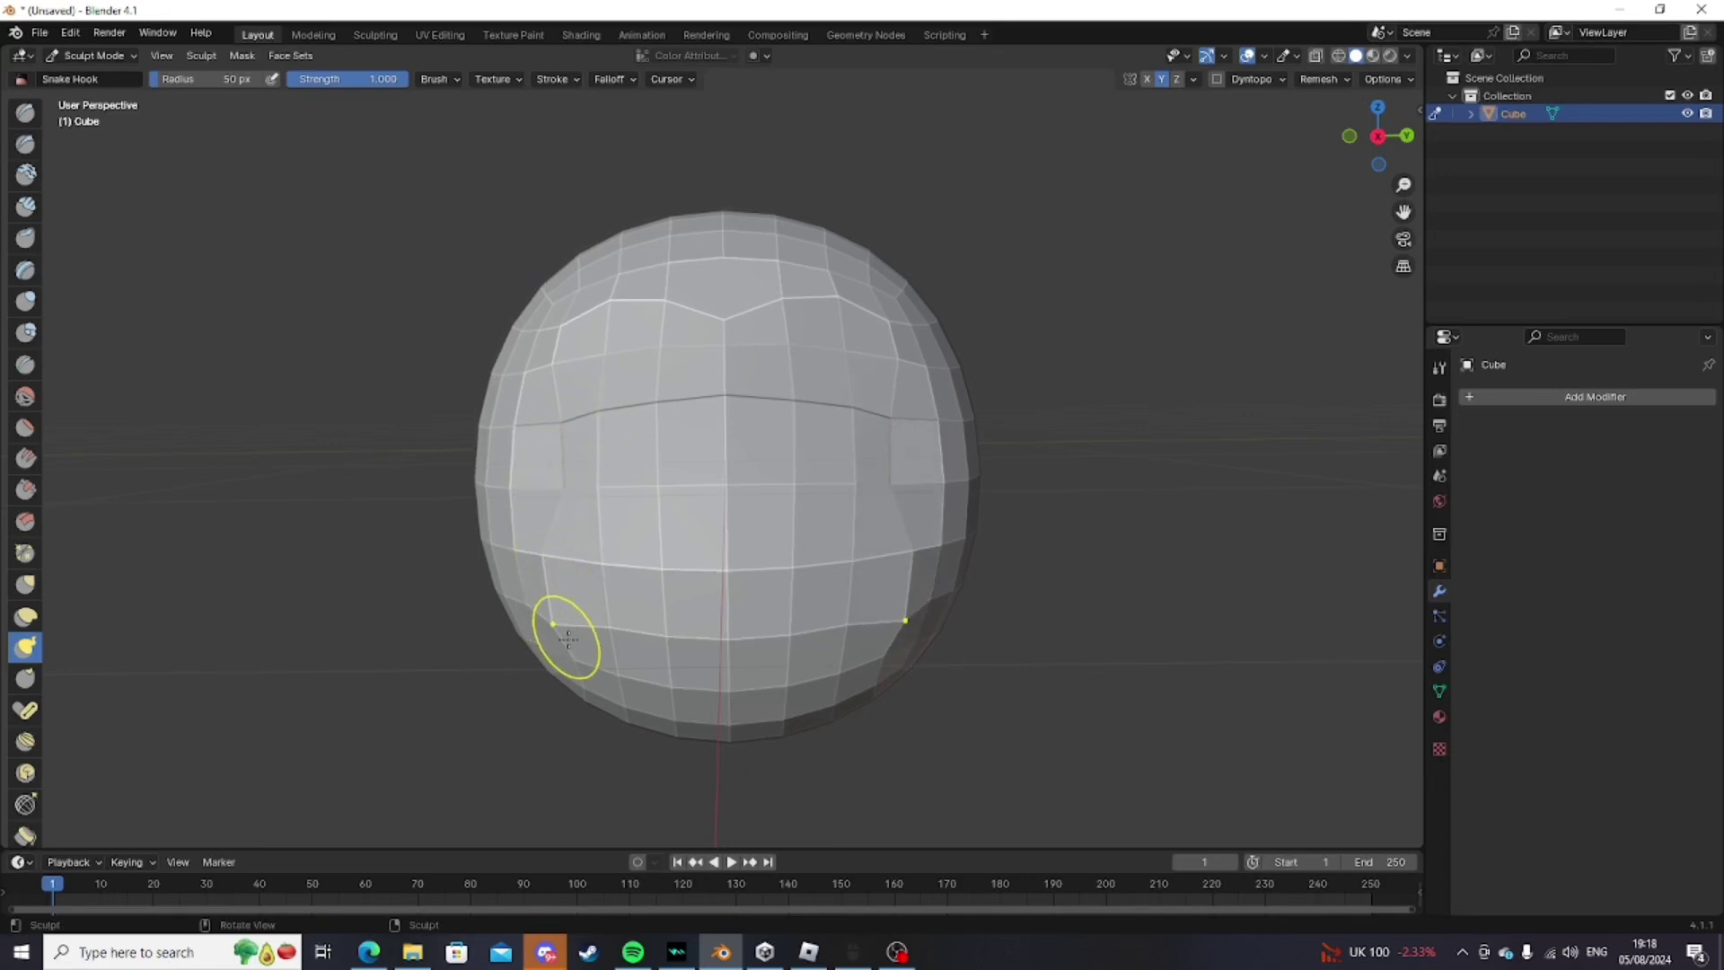
pyautogui.moveTo(569, 635)
pyautogui.mouseDown()
pyautogui.moveTo(570, 666)
pyautogui.moveTo(626, 691)
pyautogui.moveTo(675, 694)
pyautogui.moveTo(745, 649)
pyautogui.mouseUp()
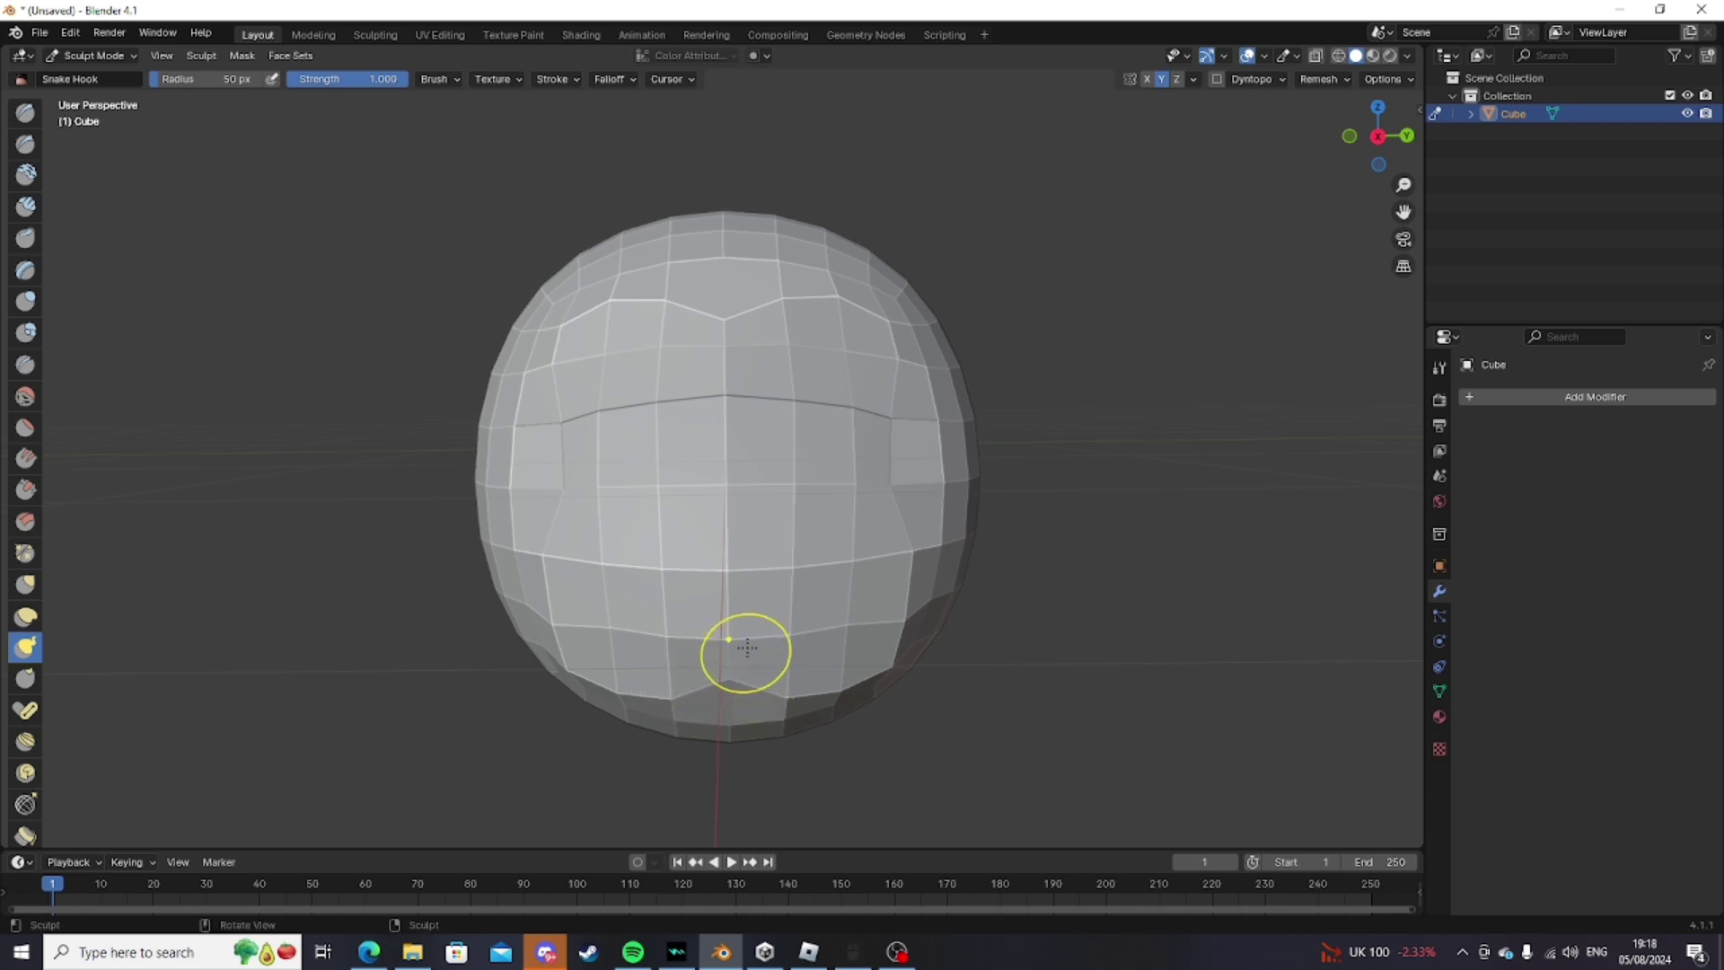
pyautogui.moveTo(573, 431); pyautogui.dragTo(545, 430)
# From the side of the head, pull the face's border forward at the eye area and reshape it down along the jaw
pyautogui.moveTo(955, 423); pyautogui.dragTo(966, 422, button='middle')
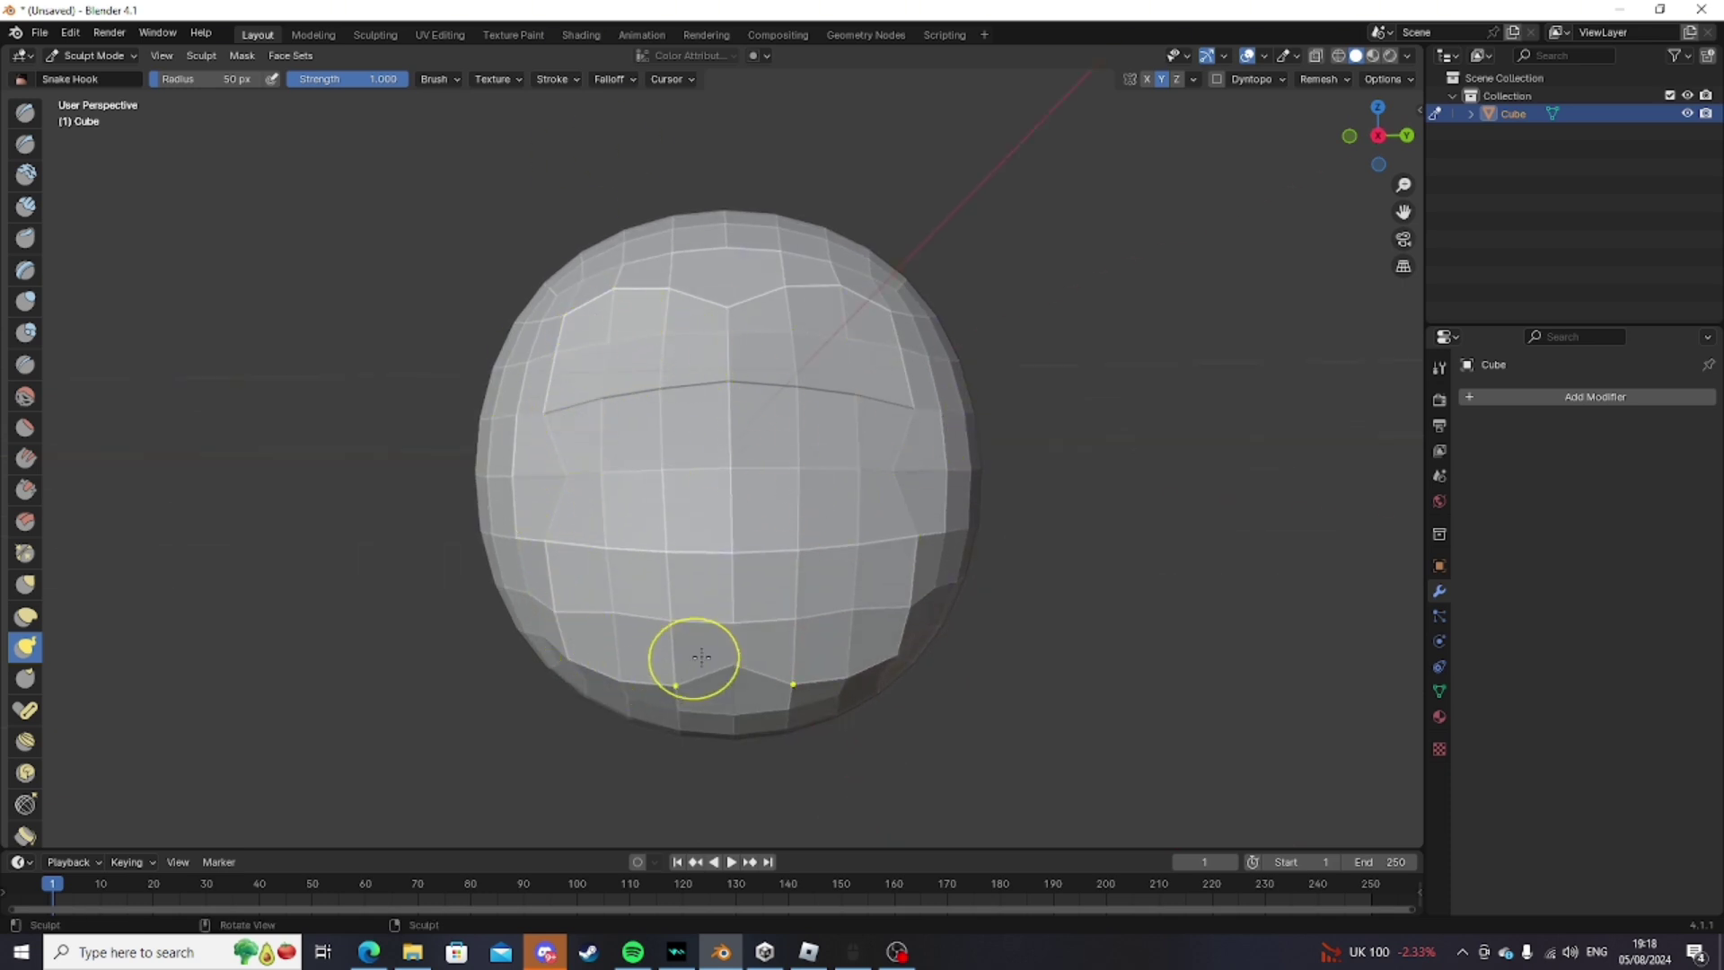
pyautogui.moveTo(701, 657)
pyautogui.mouseDown(button='middle')
pyautogui.moveTo(931, 332)
pyautogui.moveTo(777, 399)
pyautogui.mouseUp(button='middle')
pyautogui.scroll(1, 777, 399)
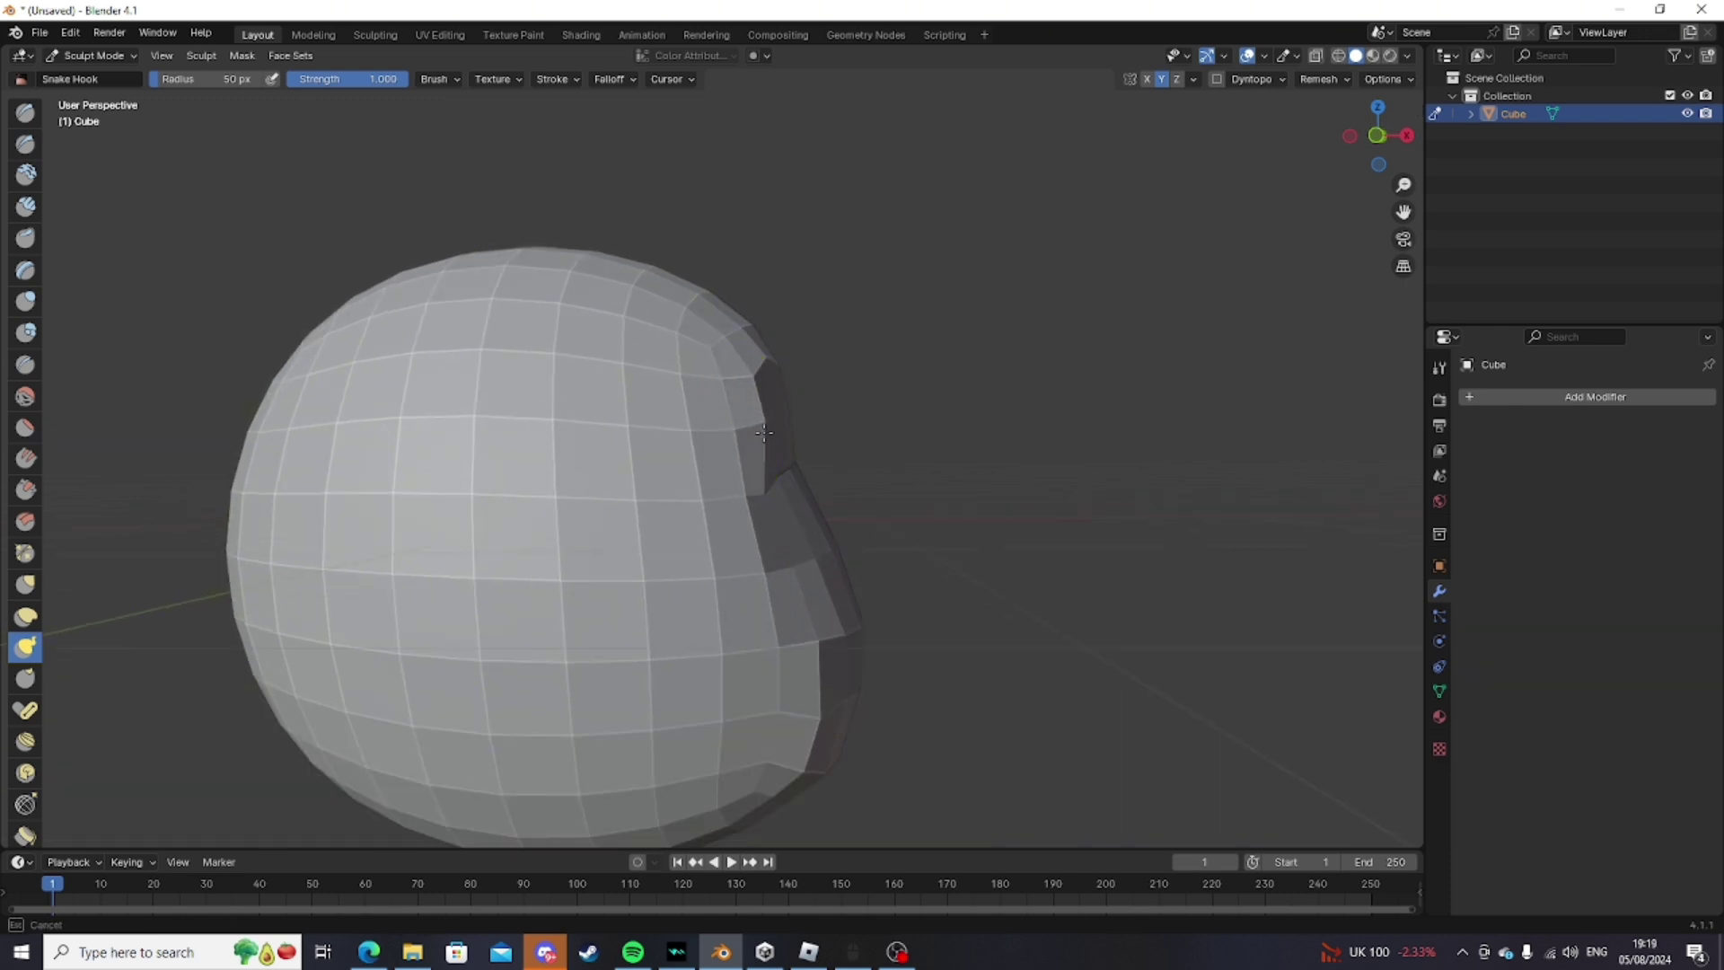
pyautogui.moveTo(764, 433); pyautogui.dragTo(783, 487)
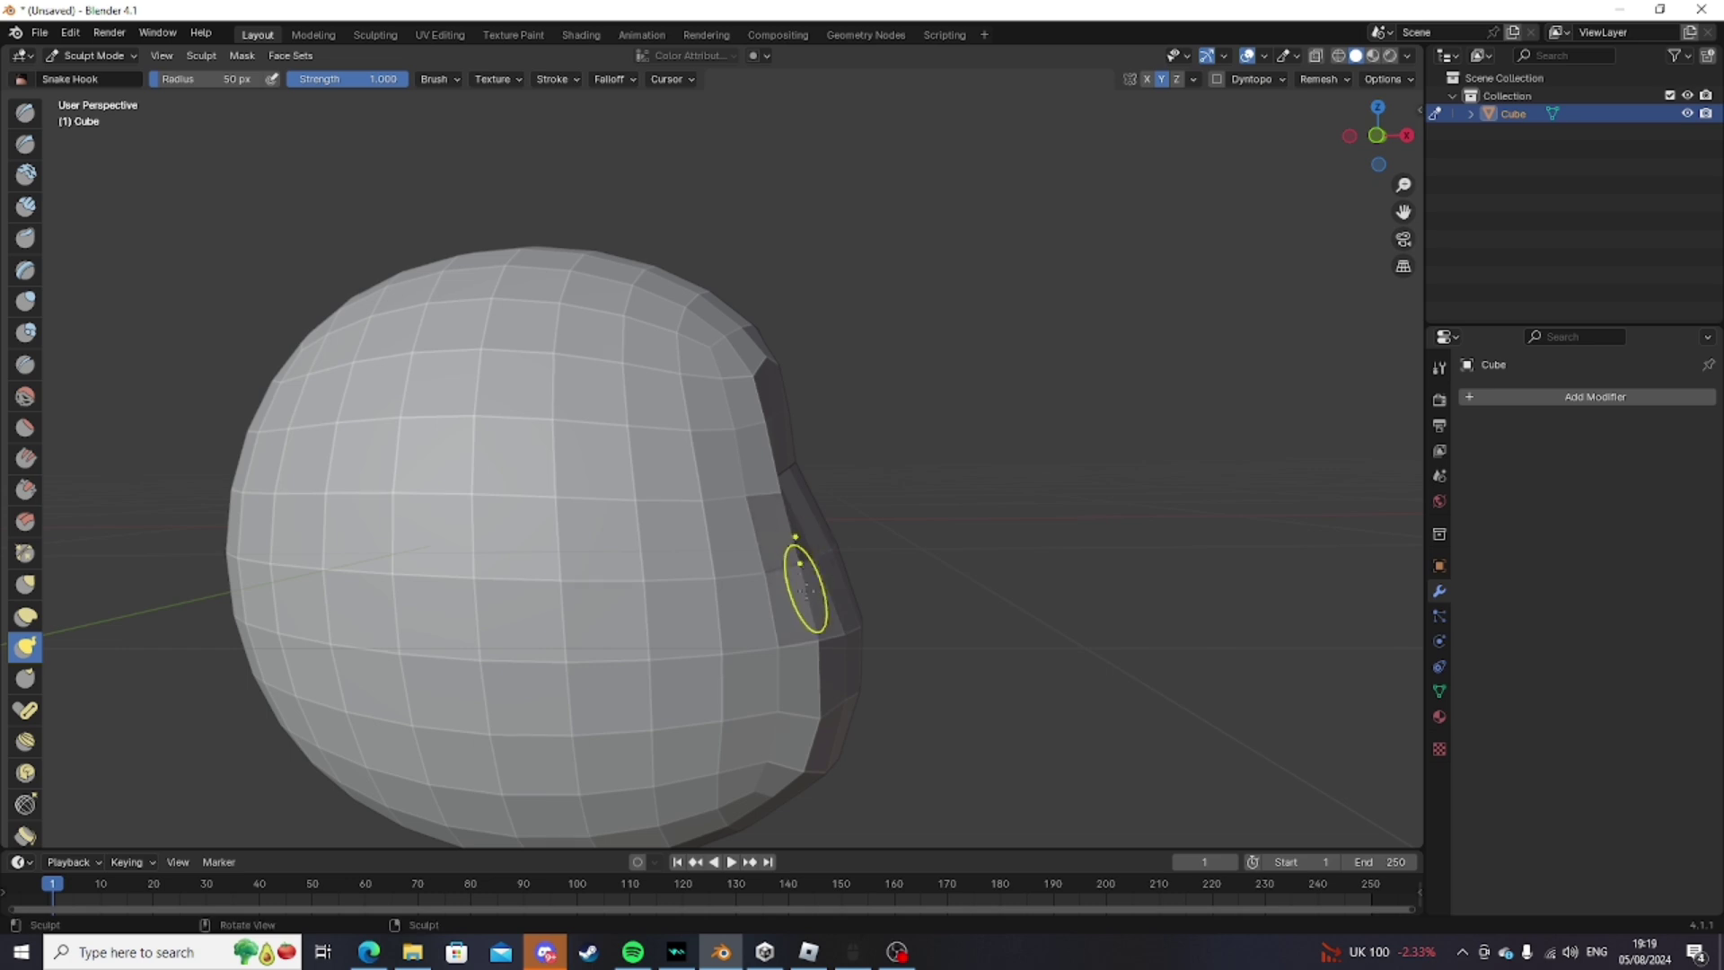
pyautogui.moveTo(815, 678); pyautogui.dragTo(802, 765)
pyautogui.moveTo(876, 650)
pyautogui.mouseDown(button='middle')
pyautogui.moveTo(425, 544)
pyautogui.moveTo(616, 551)
pyautogui.moveTo(499, 550)
pyautogui.moveTo(638, 442)
pyautogui.moveTo(784, 470)
pyautogui.moveTo(827, 455)
pyautogui.moveTo(888, 383)
pyautogui.moveTo(808, 431)
pyautogui.moveTo(739, 508)
pyautogui.moveTo(655, 510)
pyautogui.moveTo(773, 503)
pyautogui.moveTo(789, 450)
pyautogui.moveTo(662, 512)
pyautogui.moveTo(669, 428)
pyautogui.moveTo(854, 628)
pyautogui.mouseUp(button='middle')
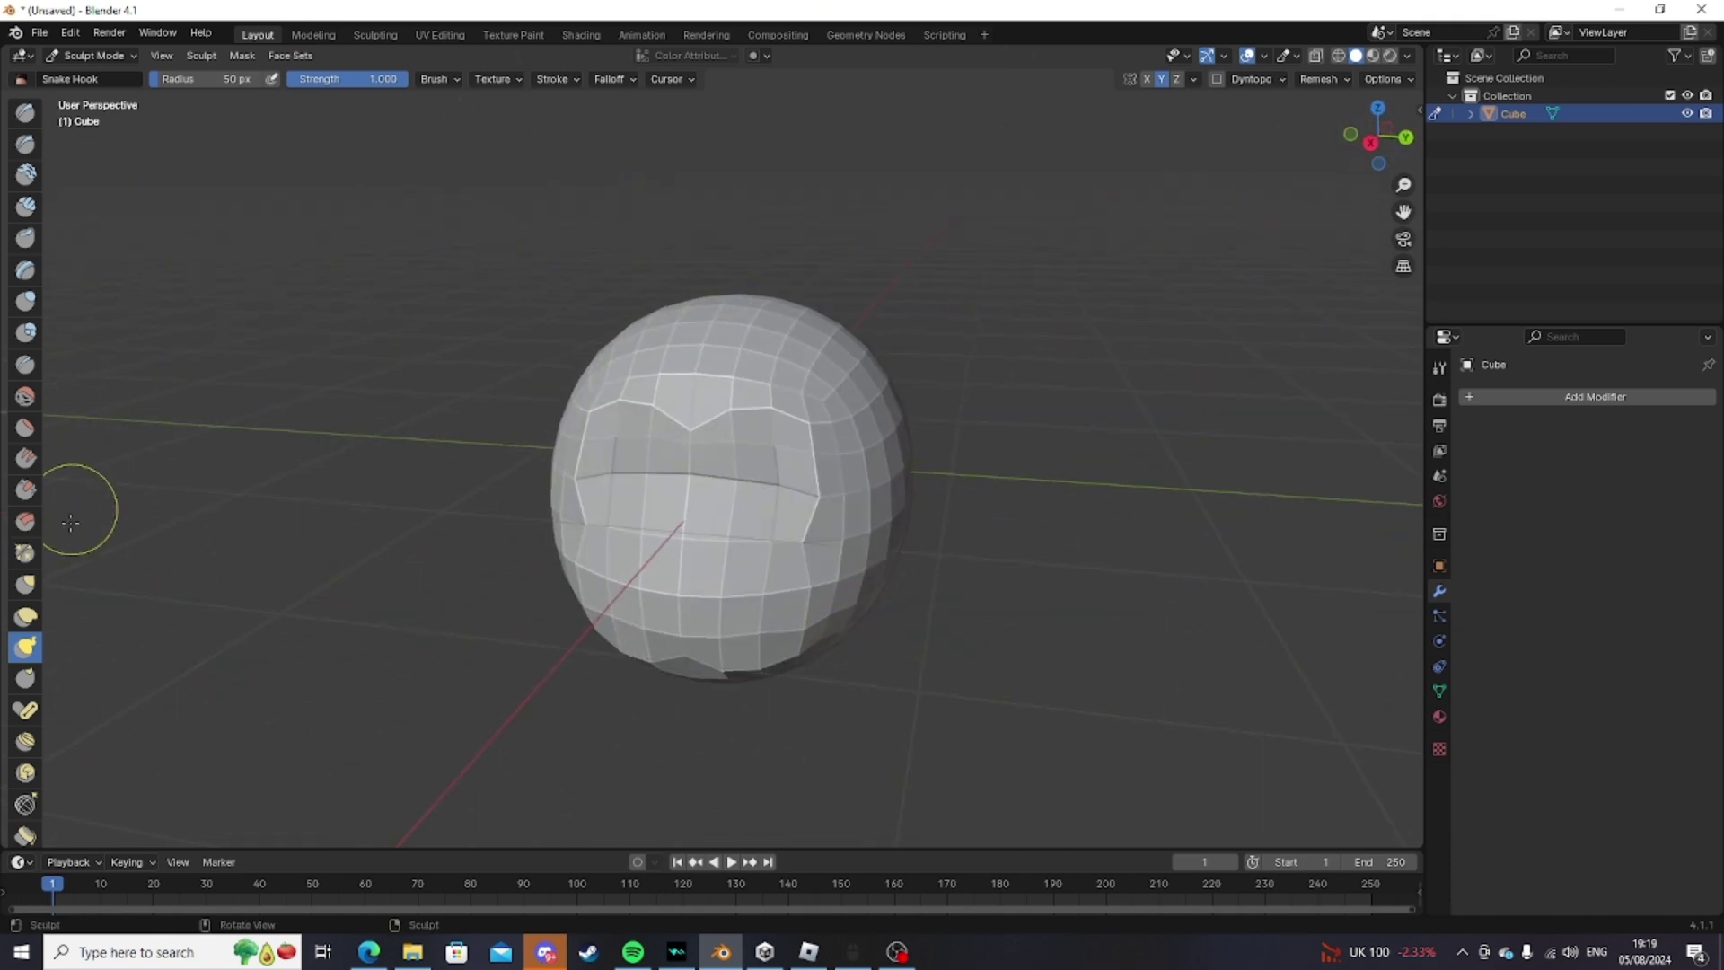
# Switch to Elastic Deform and, in a side orthographic view, push the head's top, underside and back inward
pyautogui.click(25, 616)
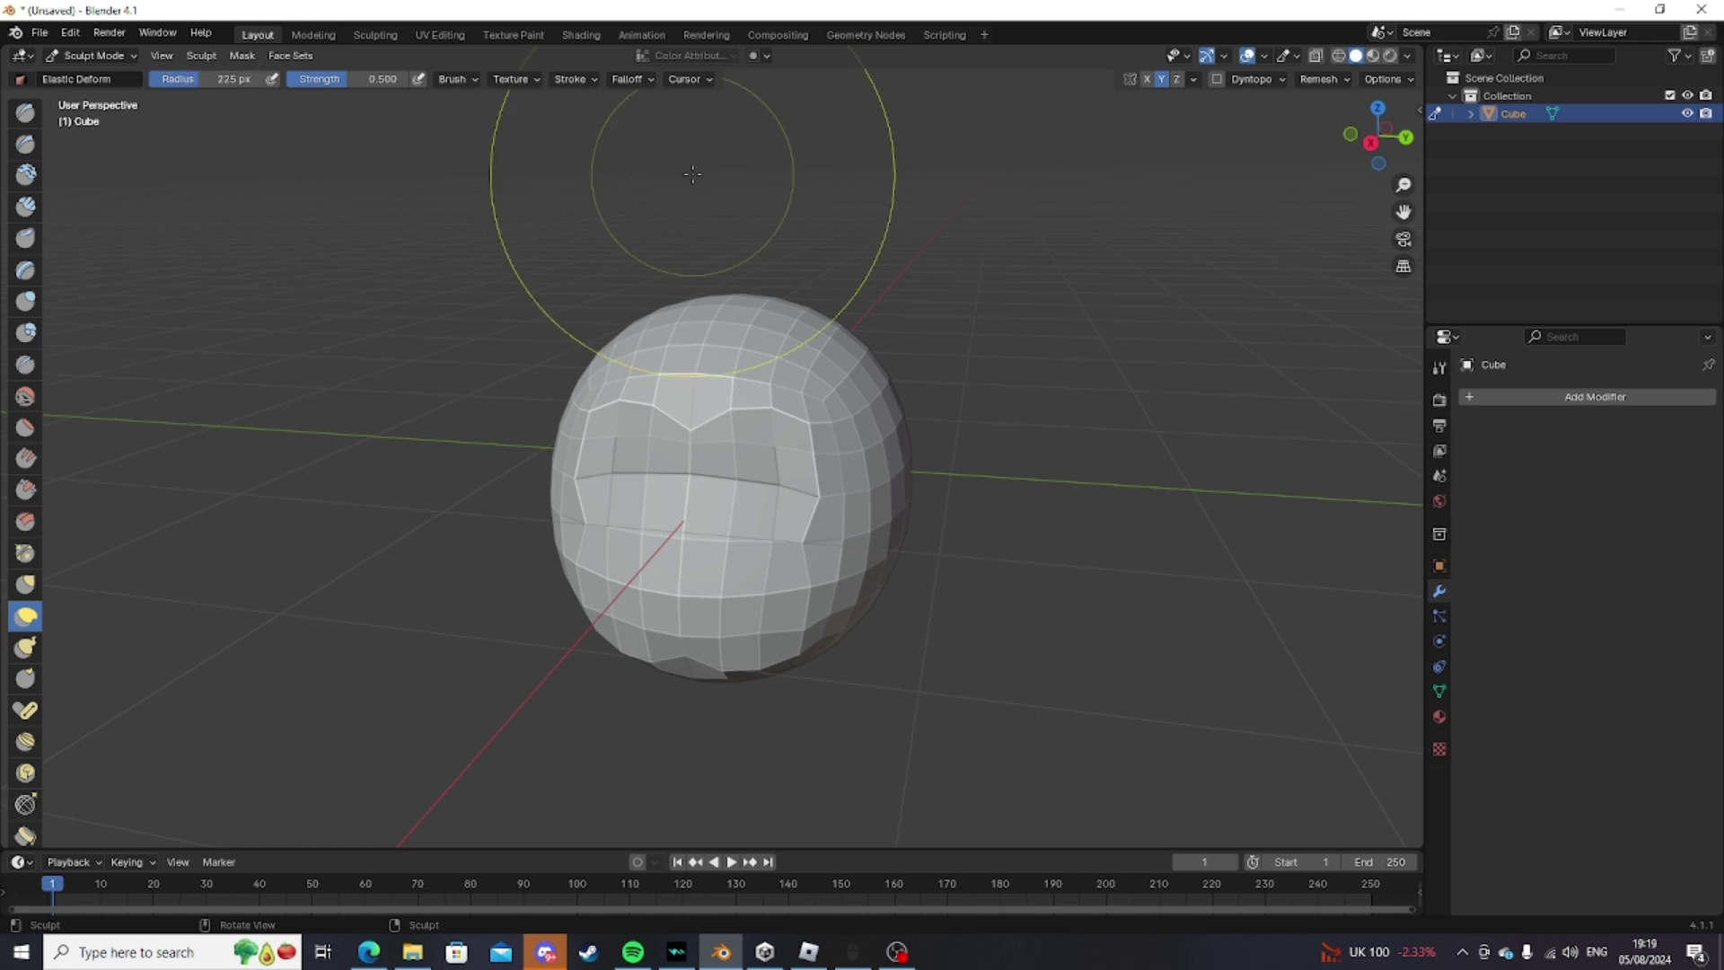
pyautogui.moveTo(788, 192)
pyautogui.mouseDown(button='middle')
pyautogui.moveTo(800, 207)
pyautogui.moveTo(815, 192)
pyautogui.mouseUp(button='middle')
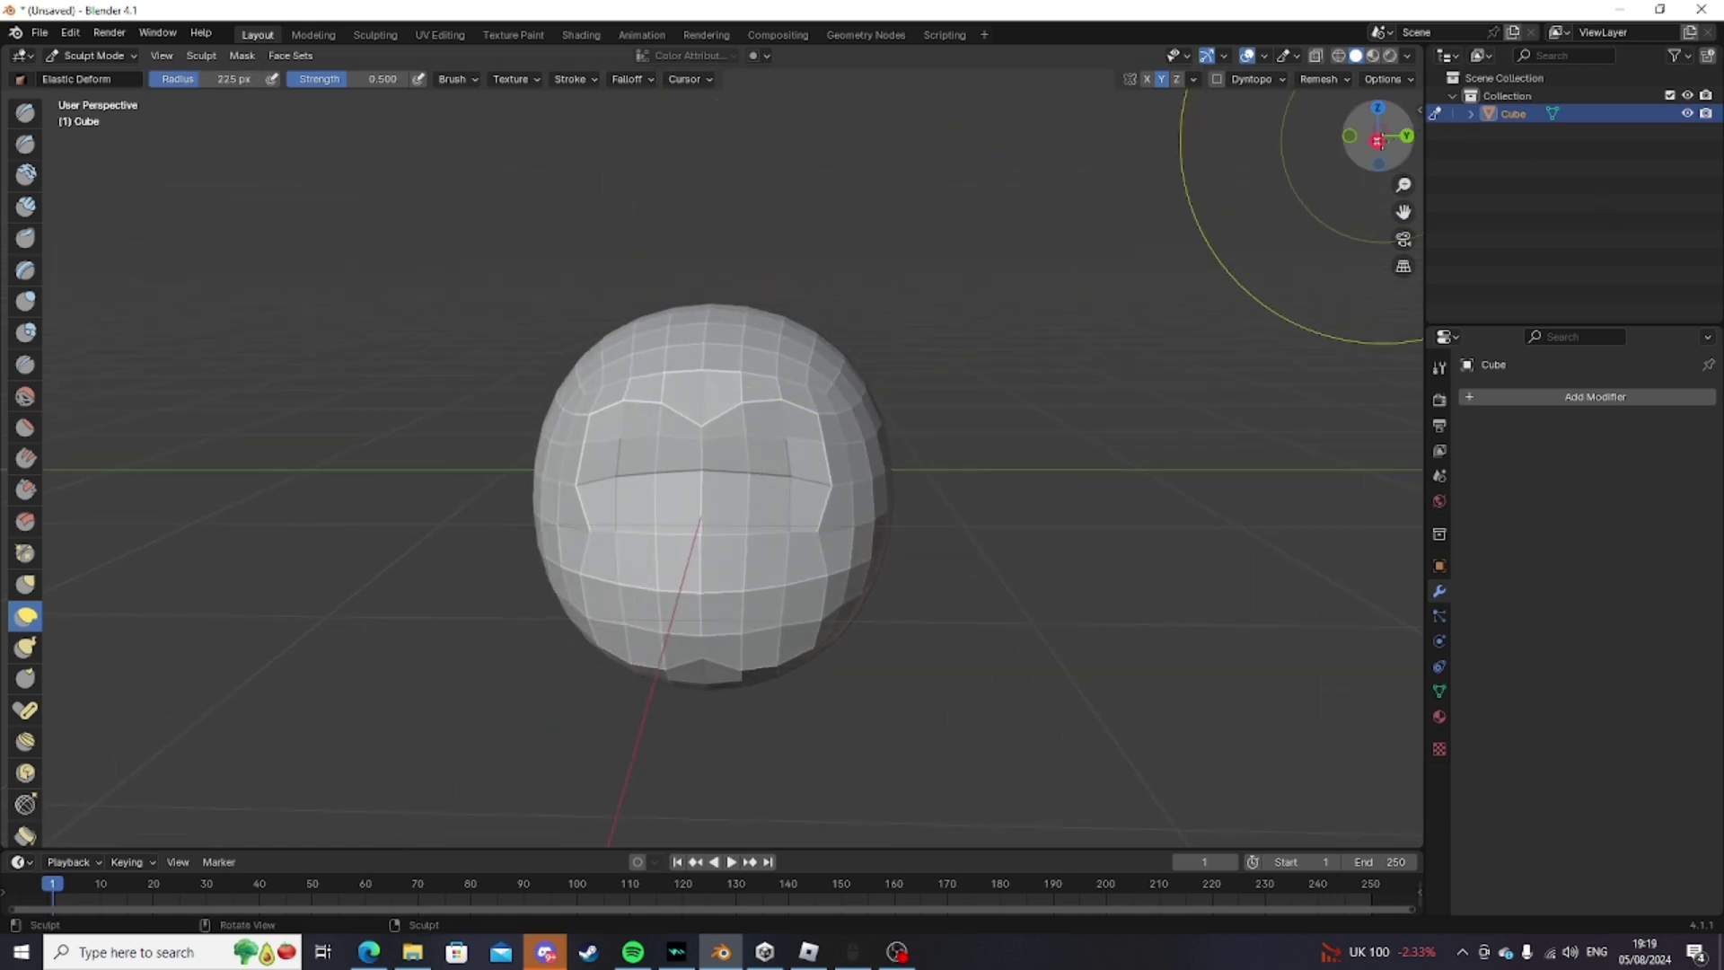
pyautogui.moveTo(1398, 120); pyautogui.dragTo(1410, 133)
pyautogui.click(1390, 136)
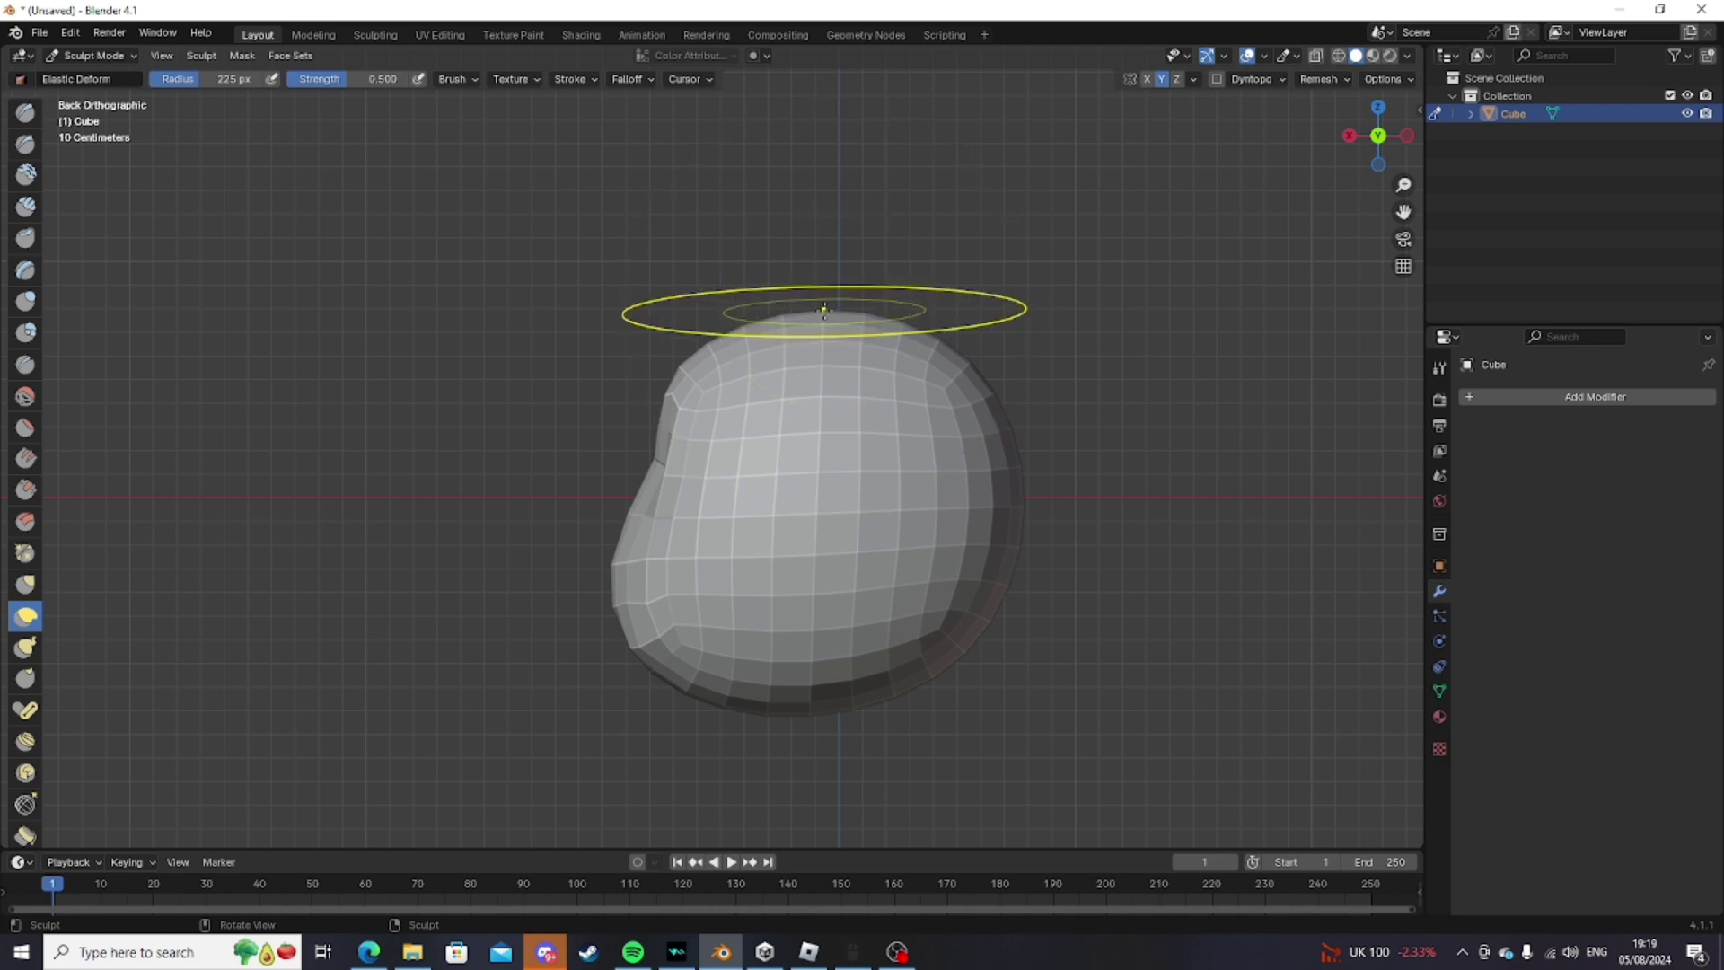
pyautogui.moveTo(824, 310); pyautogui.dragTo(824, 340)
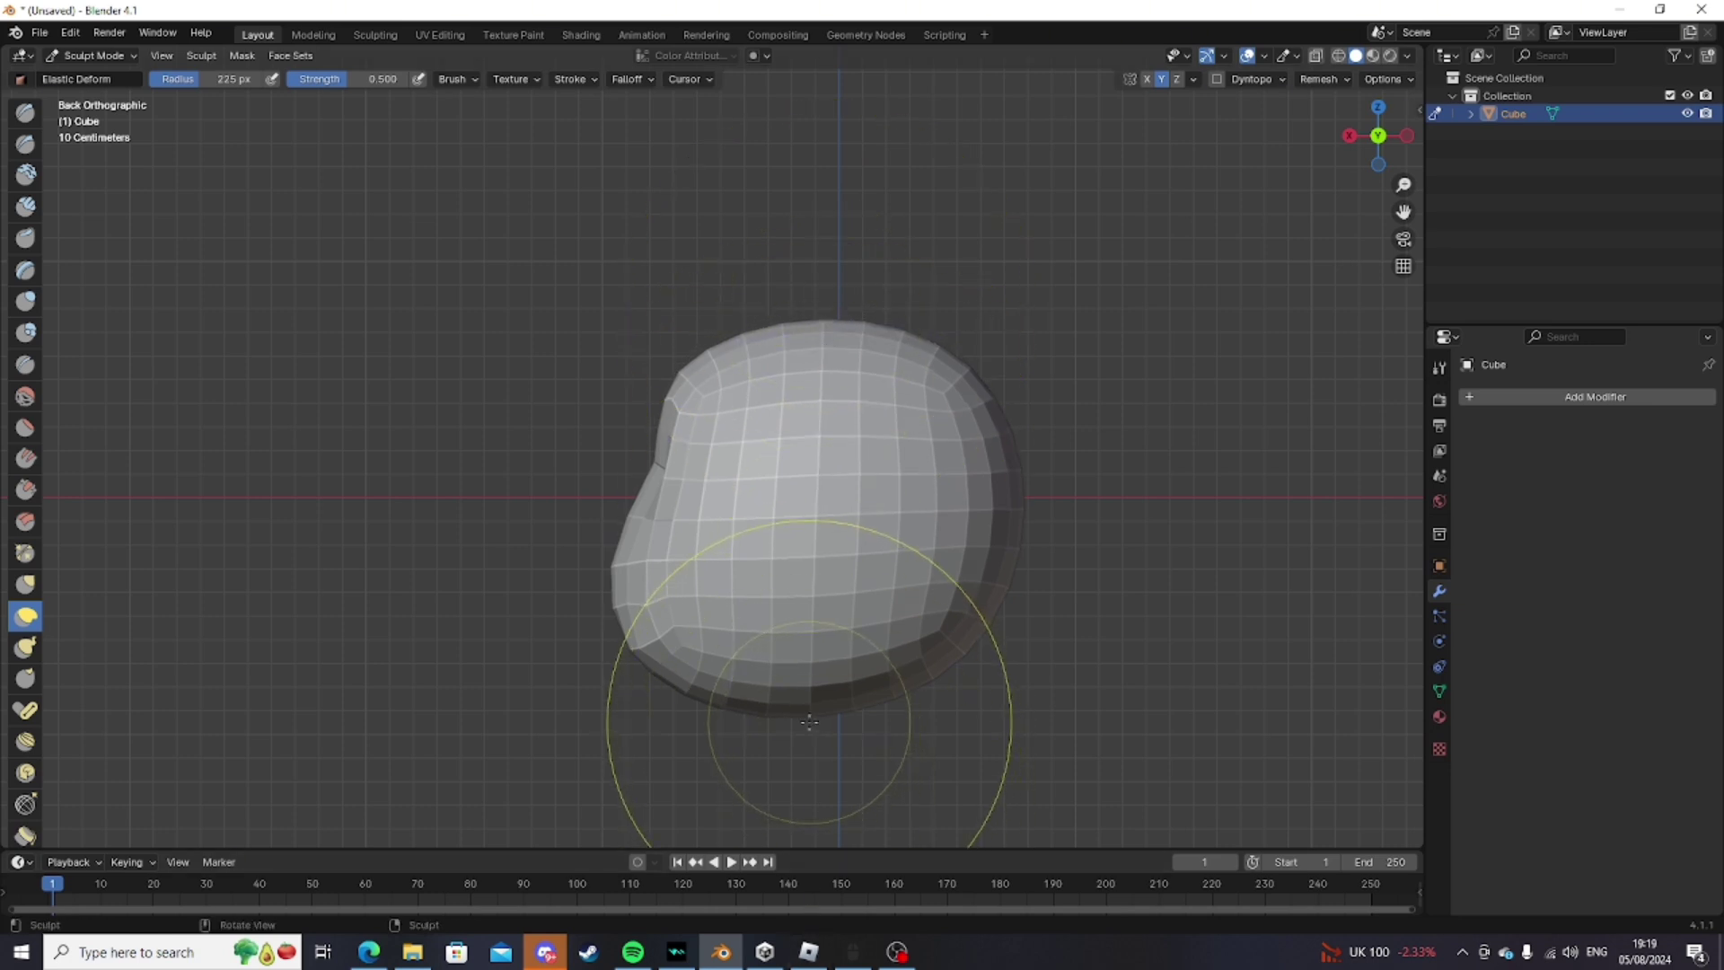
pyautogui.moveTo(809, 718); pyautogui.dragTo(817, 692)
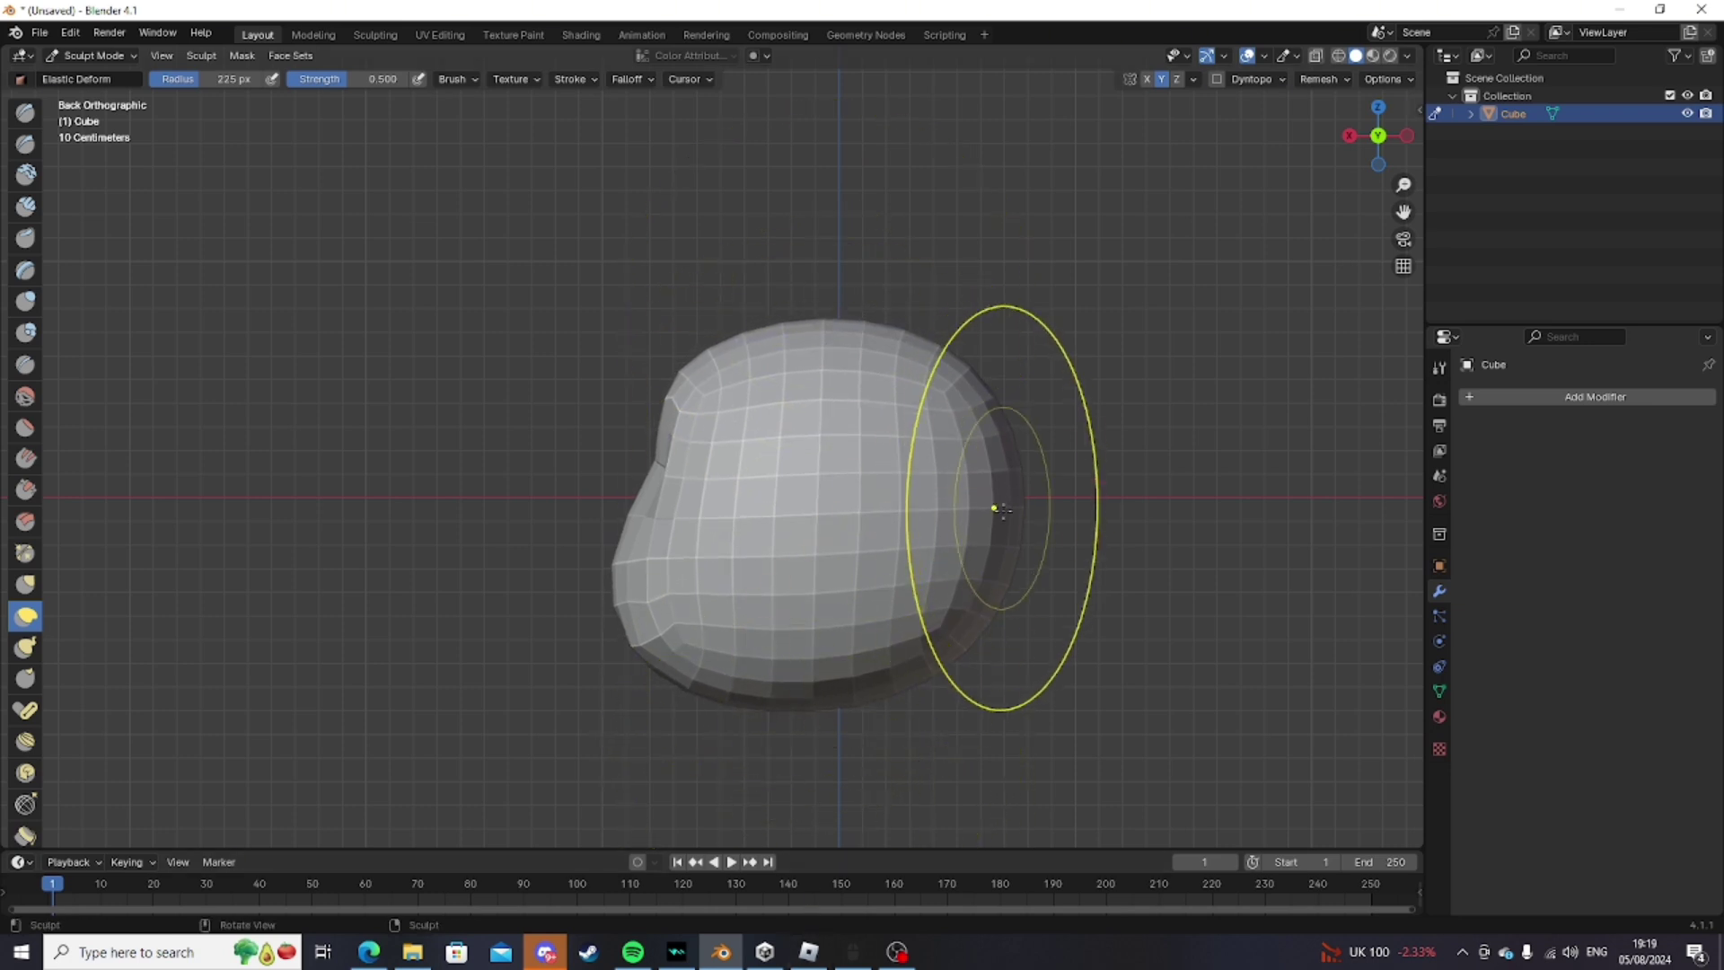
pyautogui.moveTo(1021, 504)
pyautogui.mouseDown()
pyautogui.moveTo(978, 504)
pyautogui.moveTo(993, 501)
pyautogui.mouseUp()
# Facing the front of the head in orthographic view, narrow its sides and flatten the top and underside with Elastic Deform
pyautogui.moveTo(993, 501)
pyautogui.mouseDown(button='middle')
pyautogui.moveTo(1216, 474)
pyautogui.moveTo(1193, 360)
pyautogui.mouseUp(button='middle')
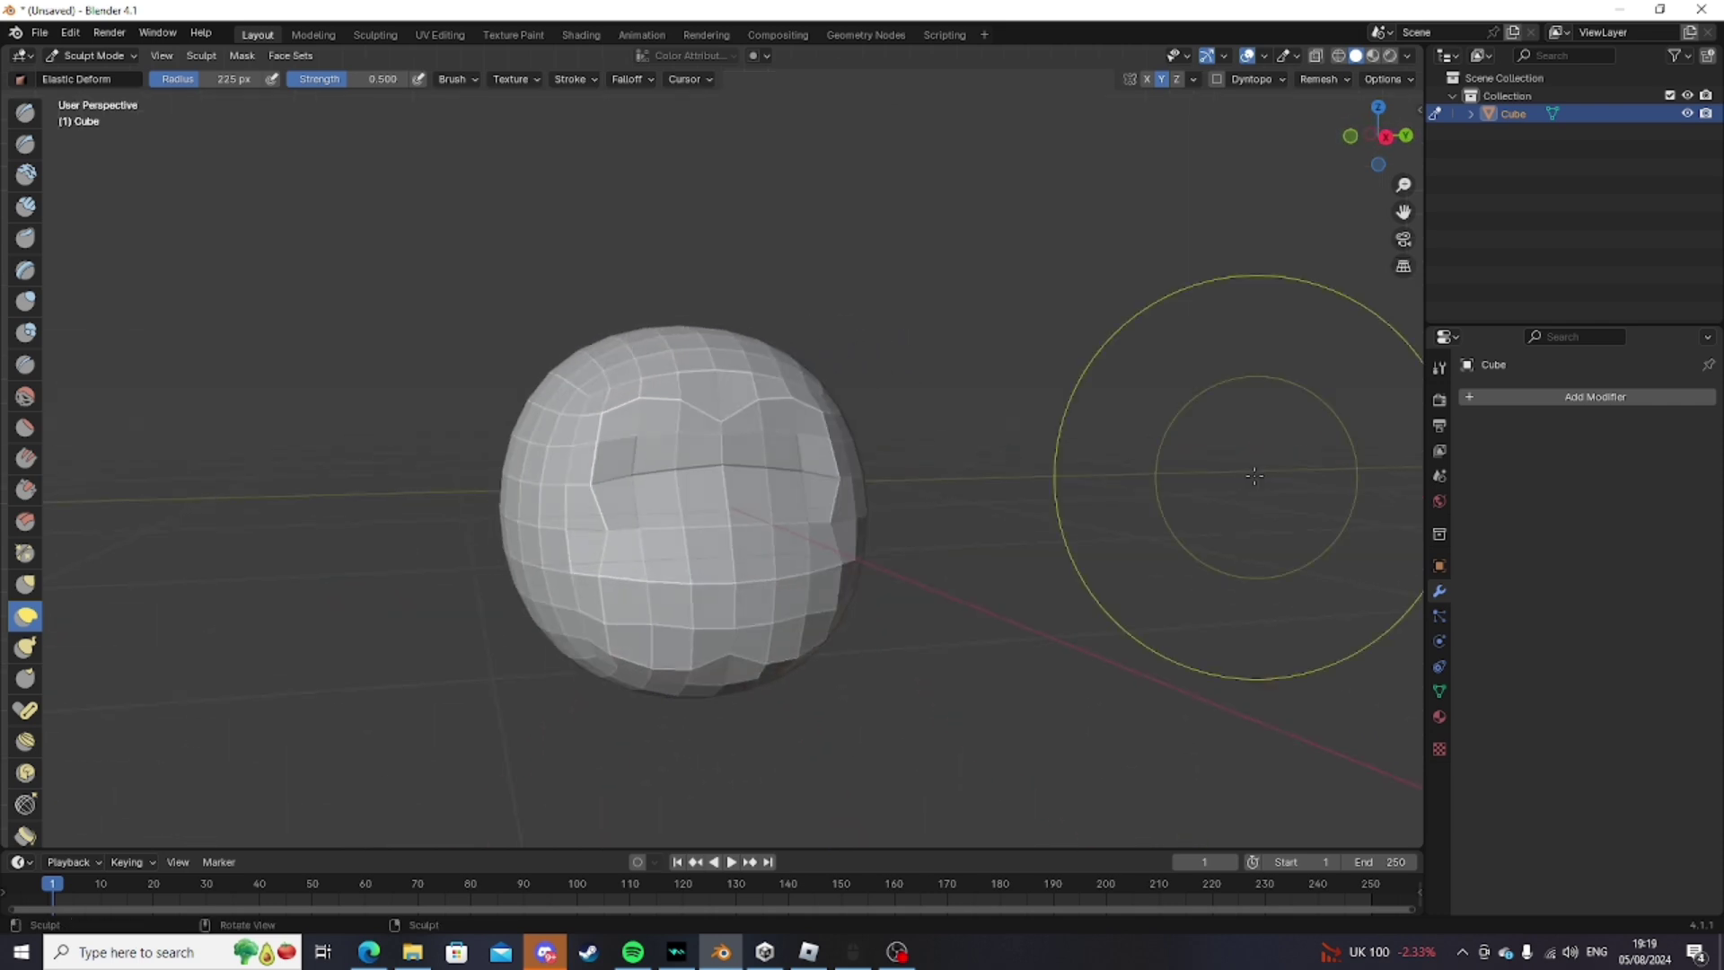
pyautogui.click(1383, 136)
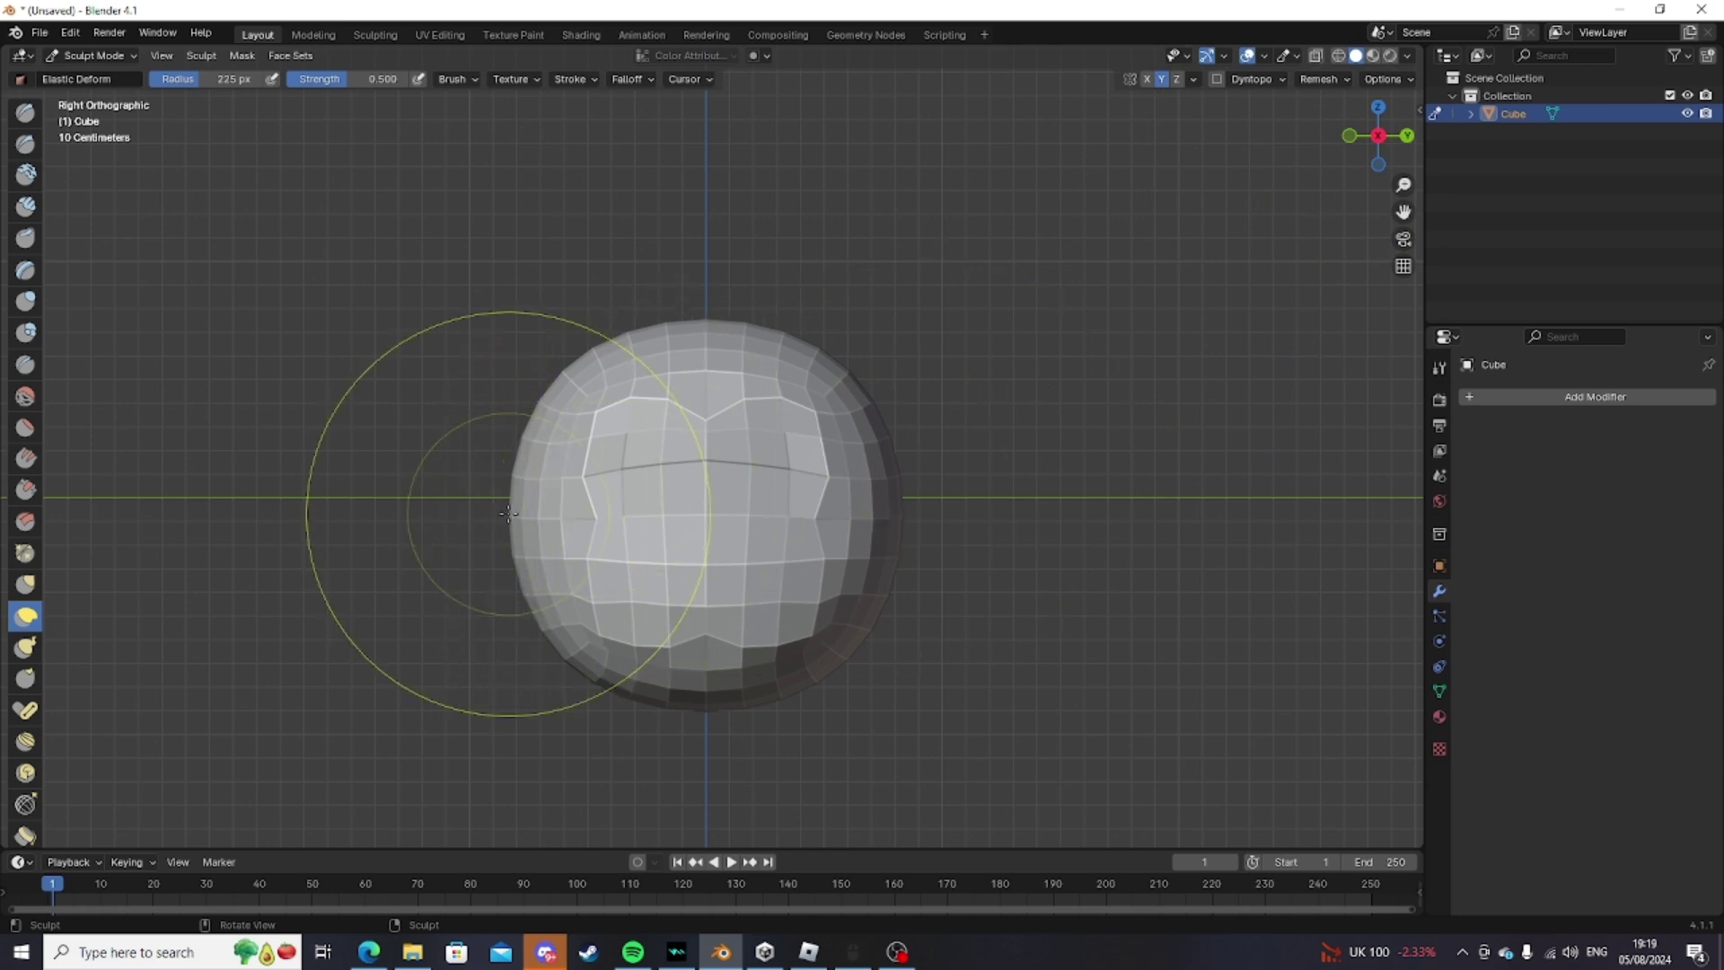
pyautogui.moveTo(509, 514); pyautogui.dragTo(518, 515)
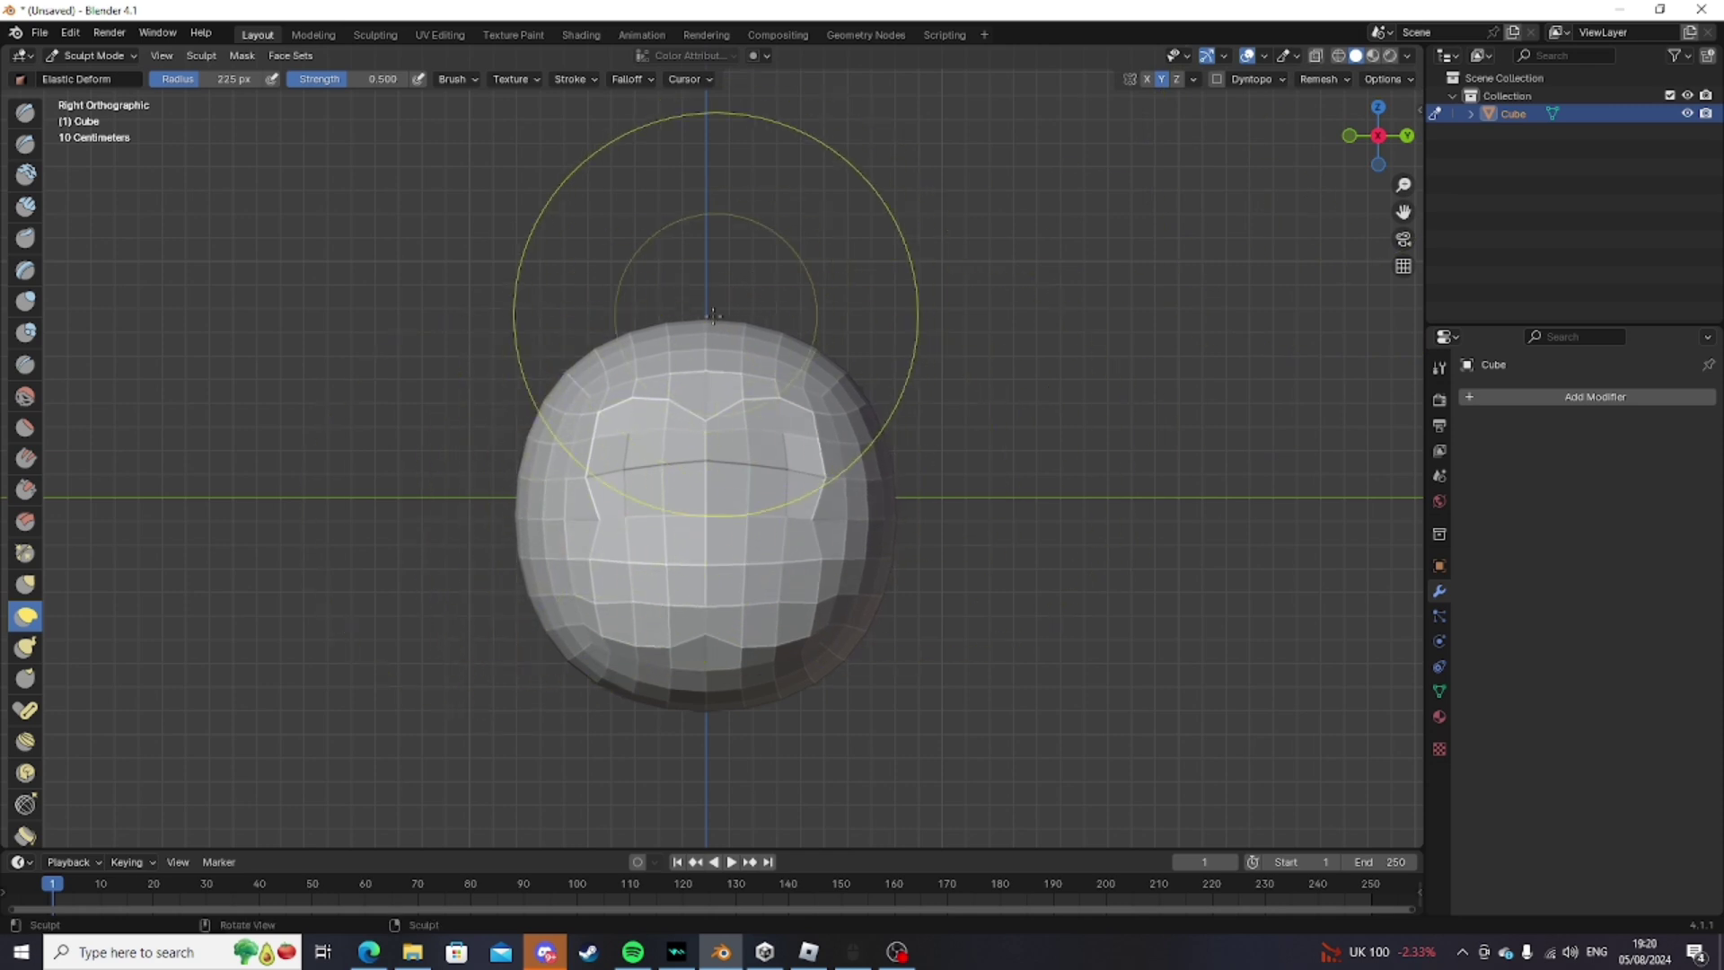
pyautogui.moveTo(705, 323); pyautogui.dragTo(705, 348)
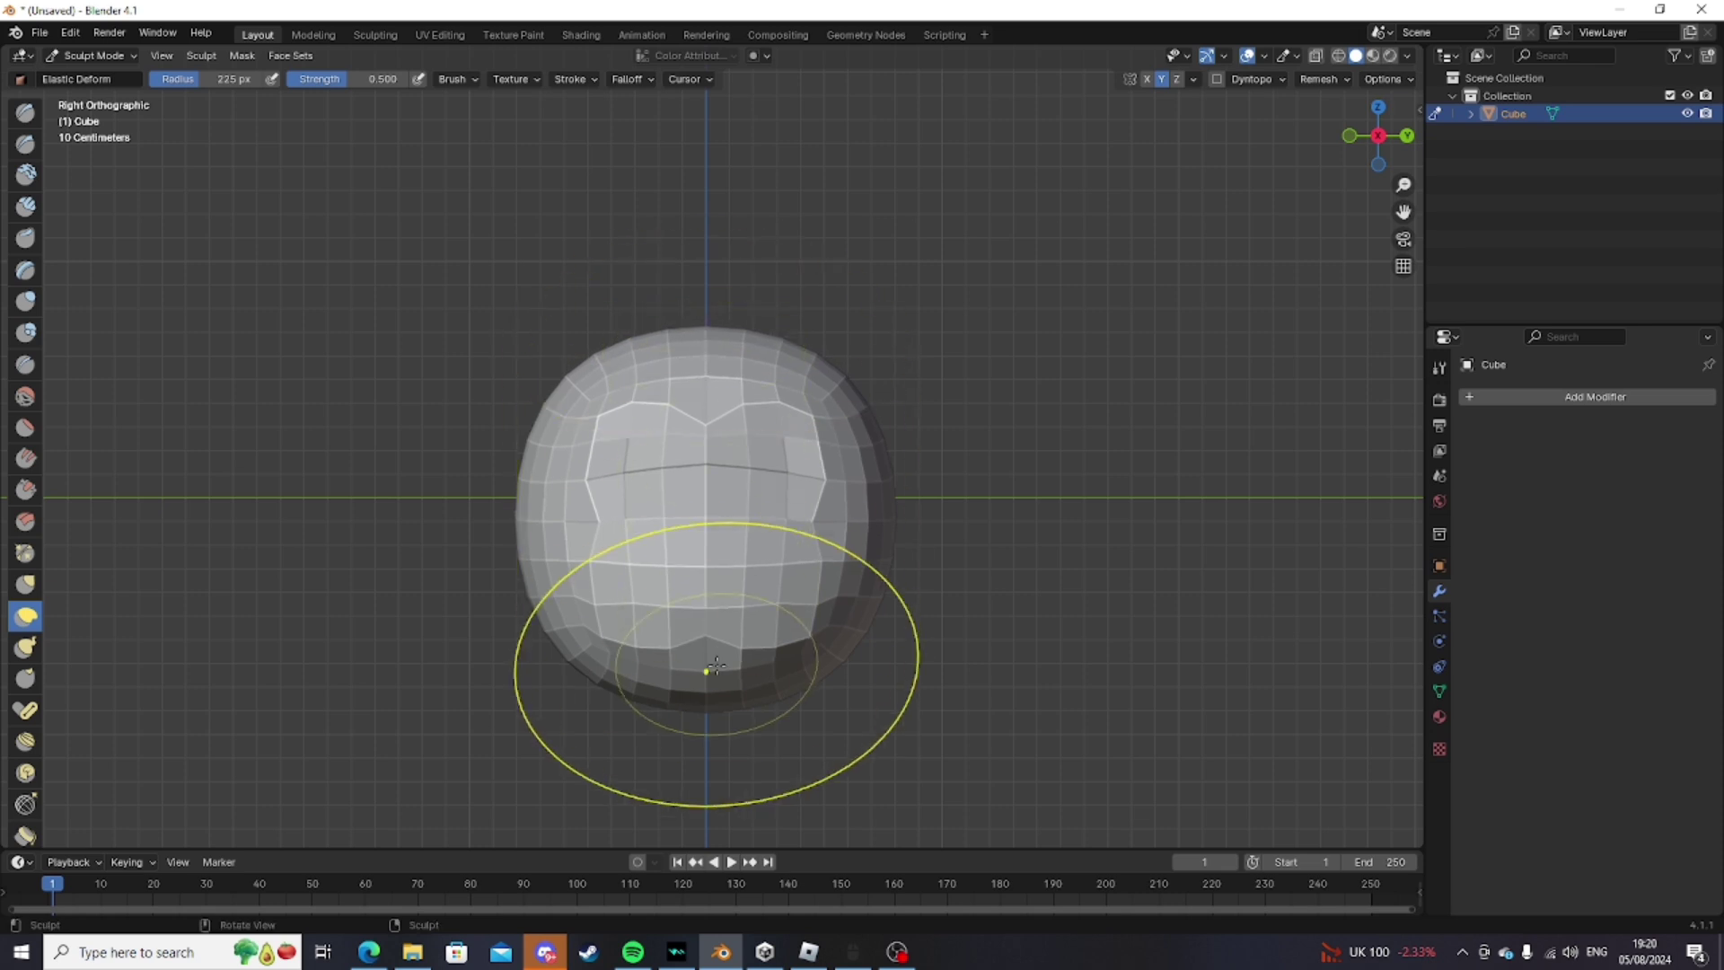
pyautogui.moveTo(705, 712); pyautogui.dragTo(706, 707)
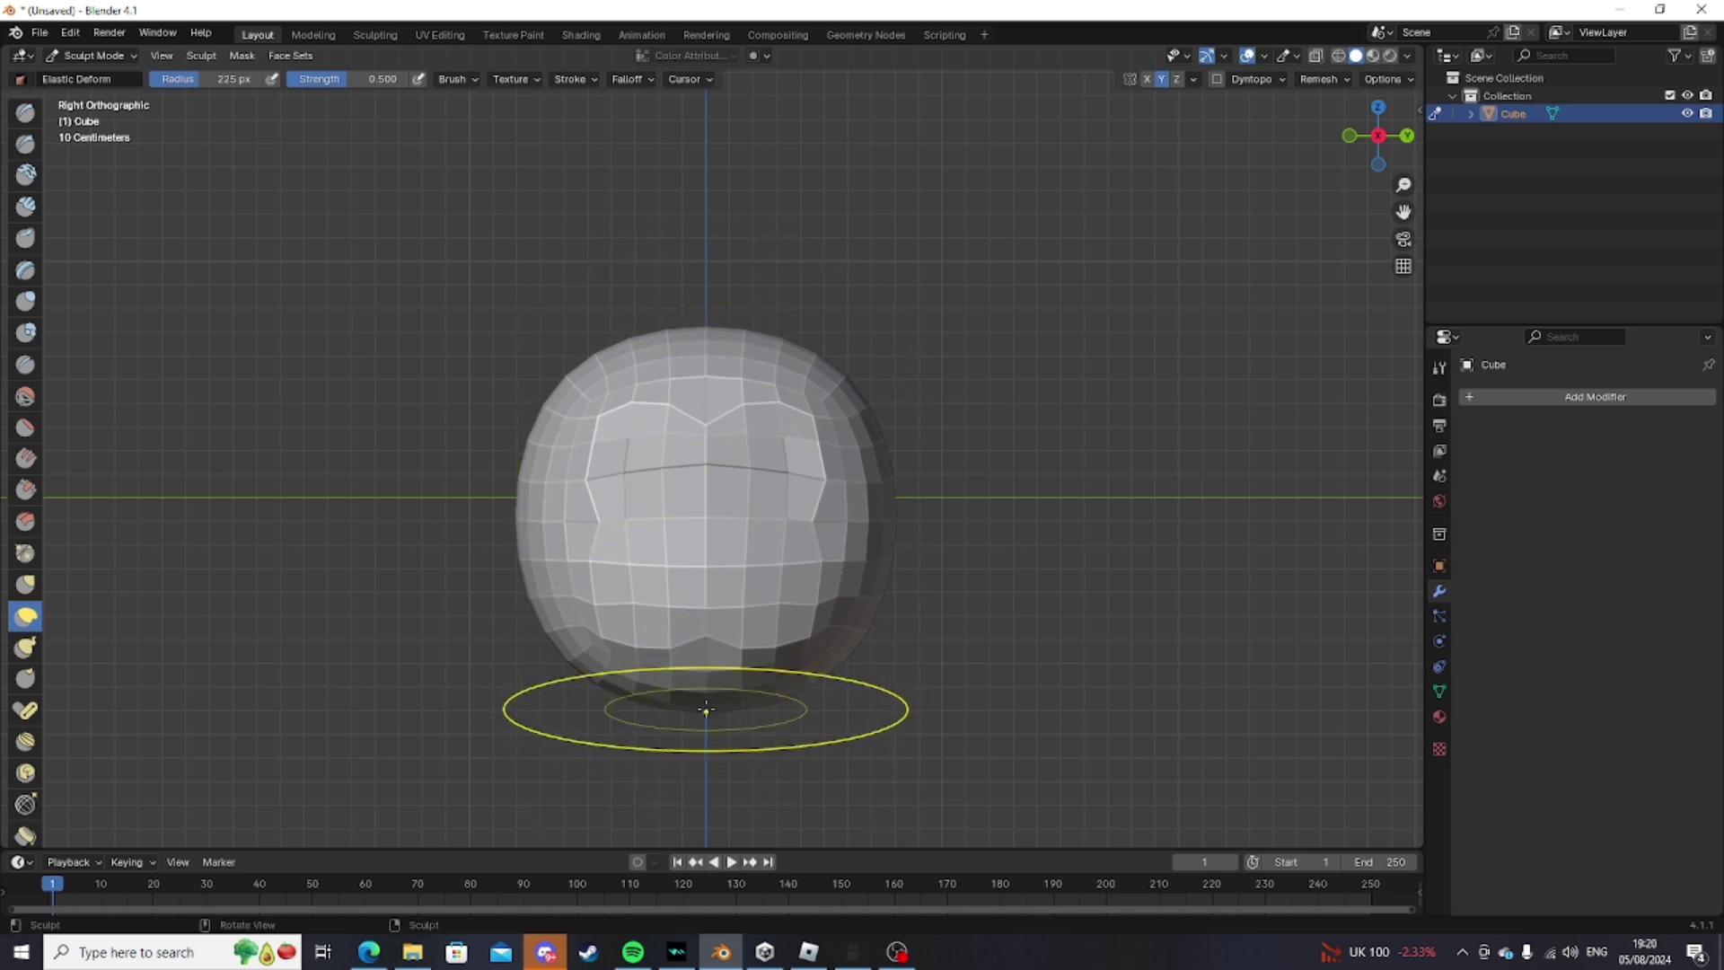
pyautogui.moveTo(705, 707)
pyautogui.mouseDown(button='middle')
pyautogui.moveTo(886, 654)
pyautogui.moveTo(993, 658)
pyautogui.moveTo(988, 692)
pyautogui.mouseUp(button='middle')
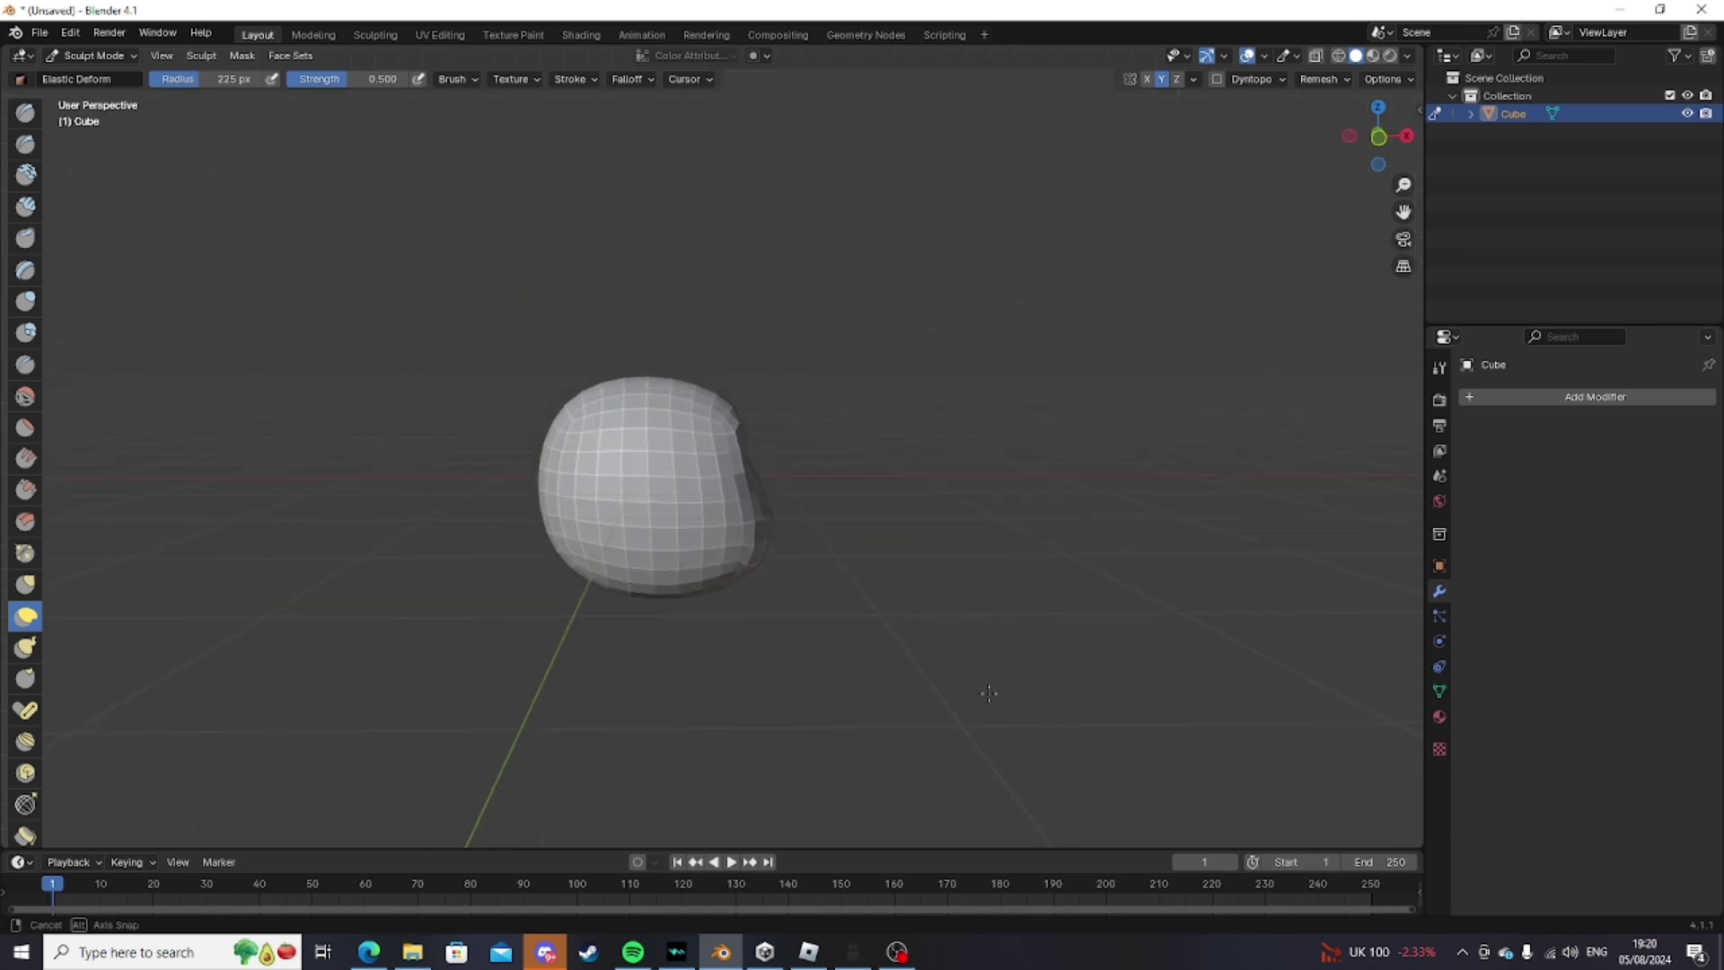
pyautogui.moveTo(963, 758)
pyautogui.mouseDown(button='middle')
pyautogui.moveTo(723, 629)
pyautogui.moveTo(845, 625)
pyautogui.mouseUp(button='middle')
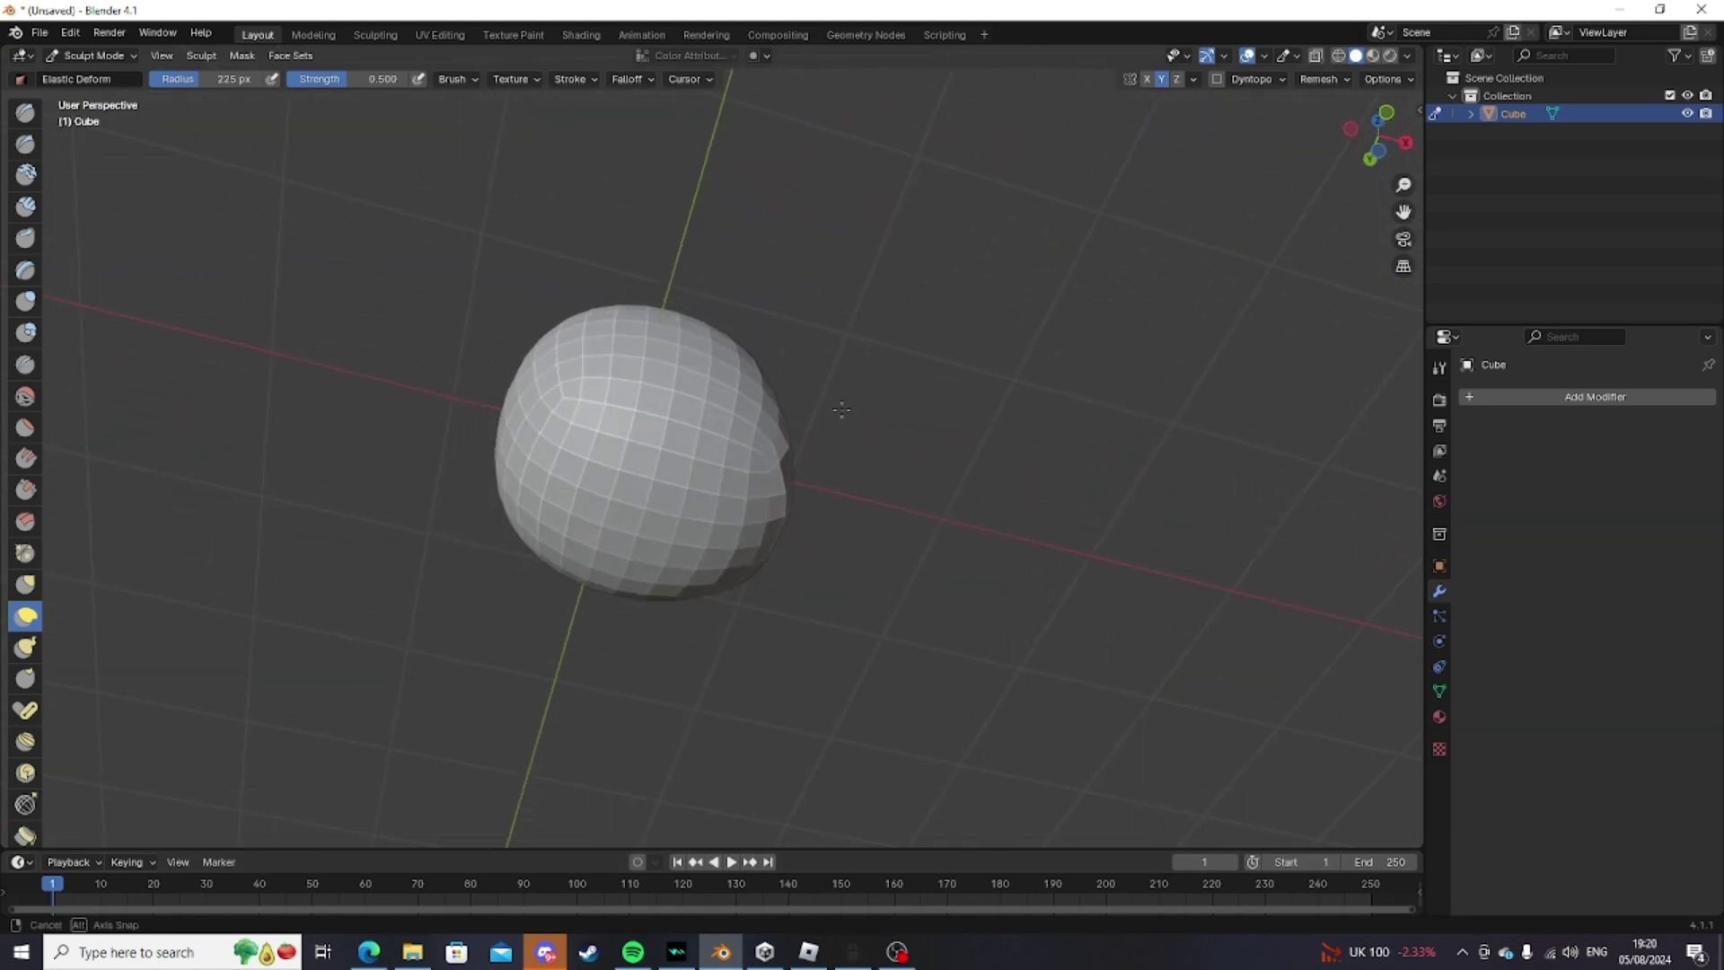
pyautogui.moveTo(841, 410)
pyautogui.mouseDown(button='middle')
pyautogui.moveTo(626, 305)
pyautogui.moveTo(904, 463)
pyautogui.mouseUp(button='middle')
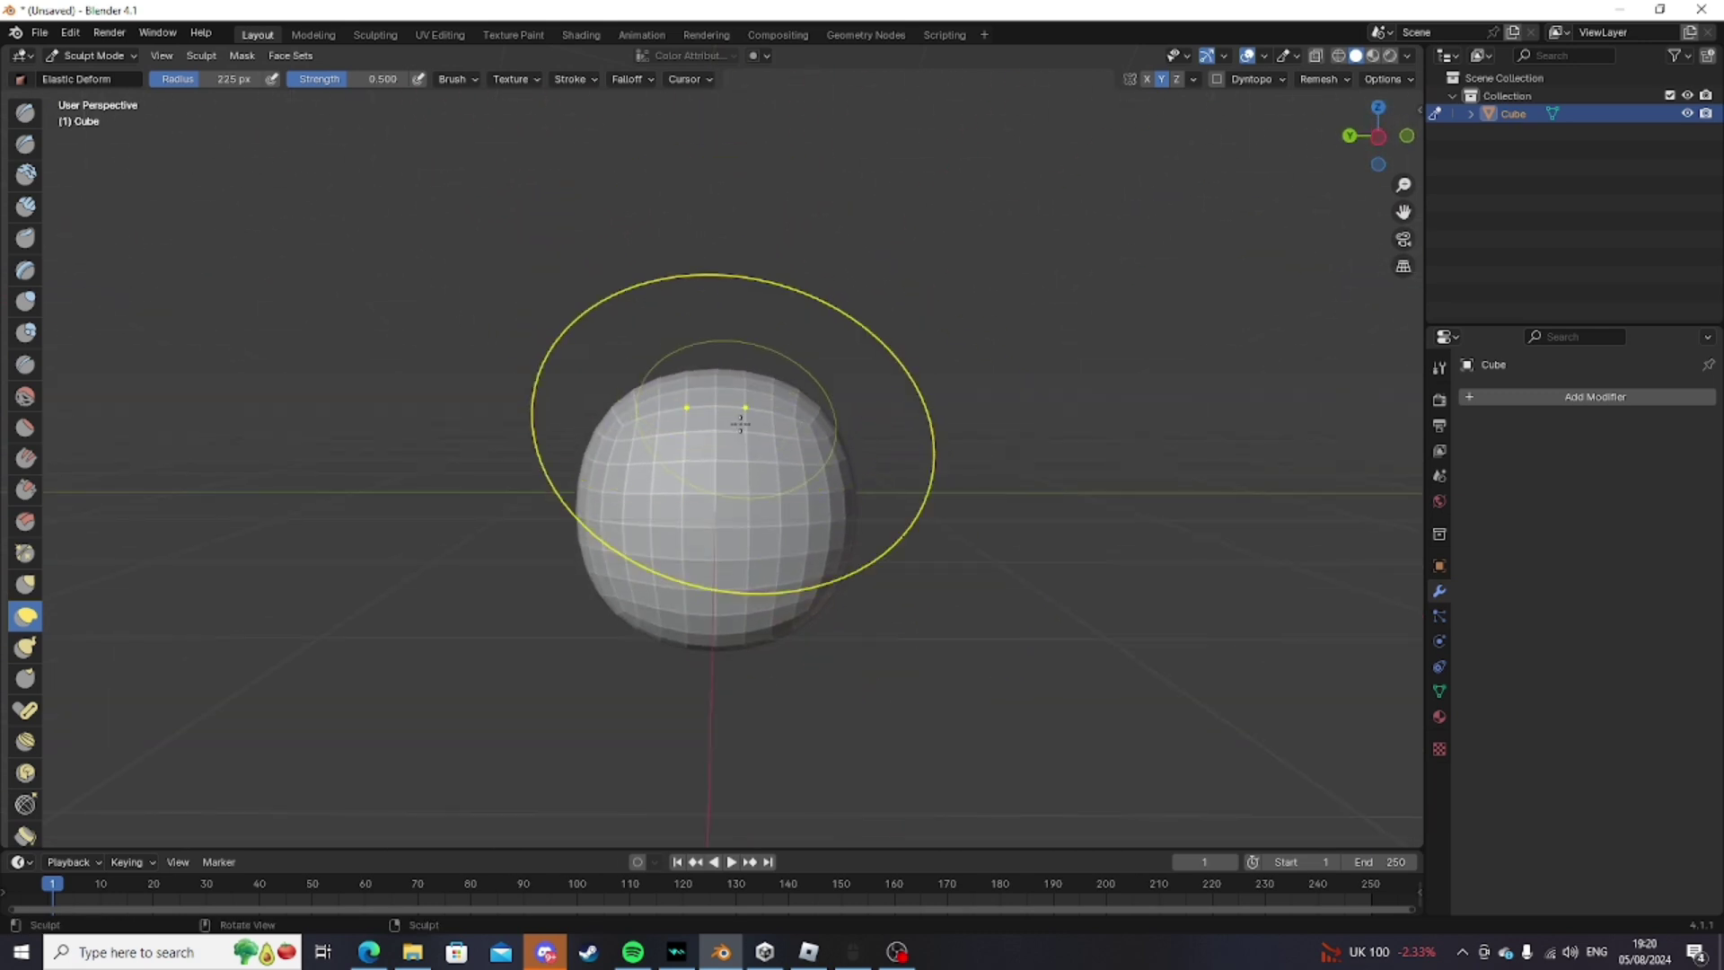
pyautogui.moveTo(741, 422); pyautogui.dragTo(745, 542, button='middle')
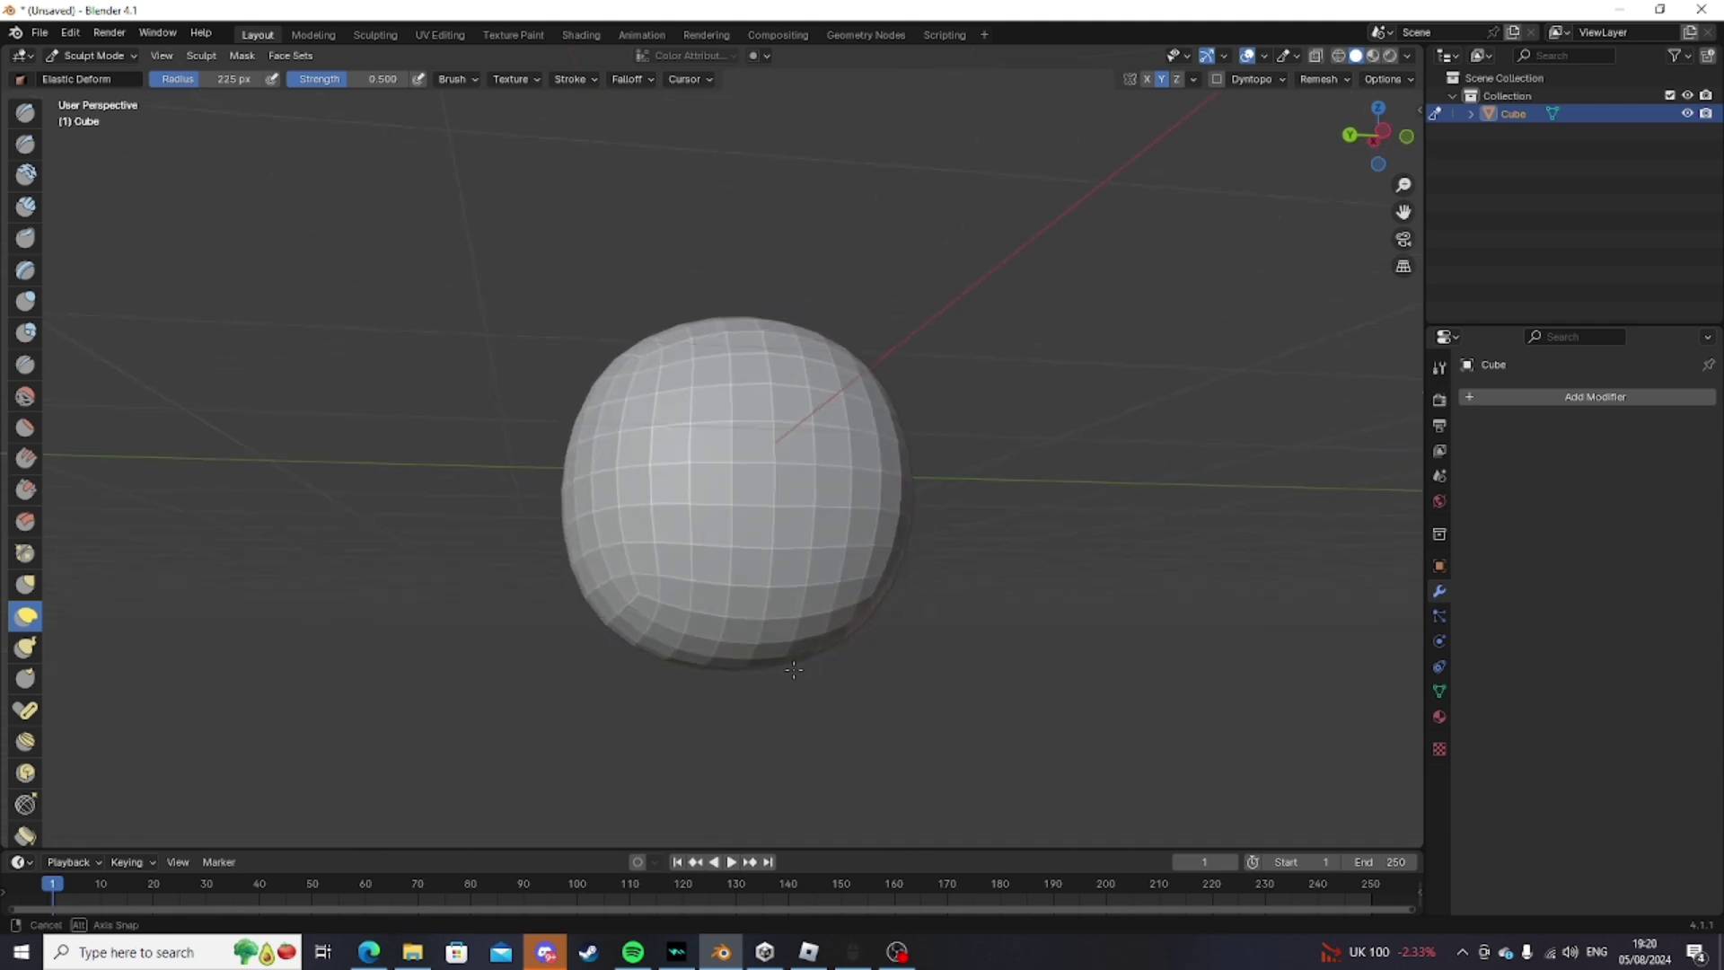